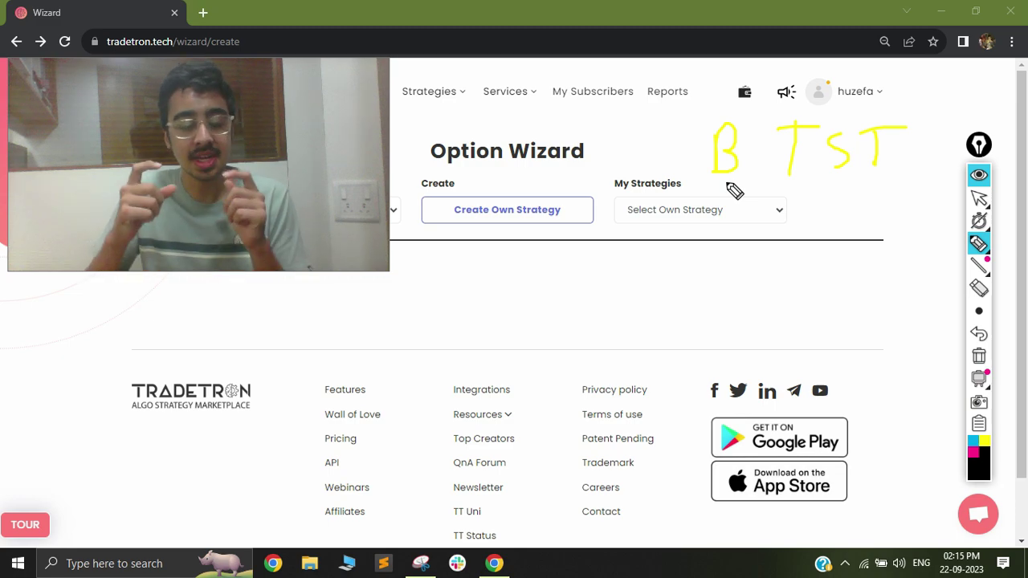
# Step: Handwrite timing notes: a line under B labelled 325, an arrow under TST labelled 916
pyautogui.moveTo(717, 239); pyautogui.dragTo(727, 182)
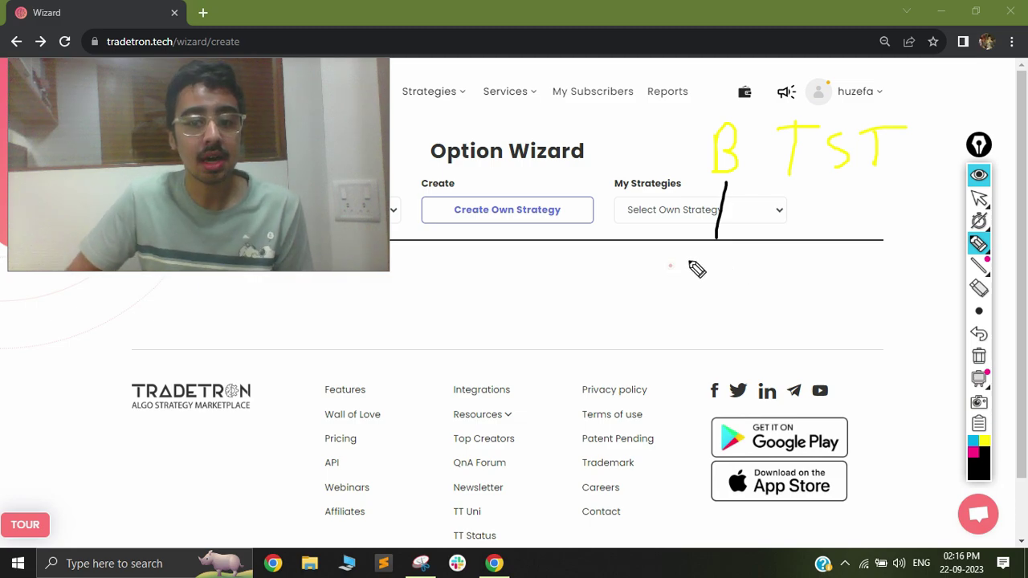
pyautogui.moveTo(657, 266)
pyautogui.mouseDown()
pyautogui.moveTo(687, 295)
pyautogui.moveTo(725, 291)
pyautogui.moveTo(734, 310)
pyautogui.moveTo(748, 276)
pyautogui.mouseUp()
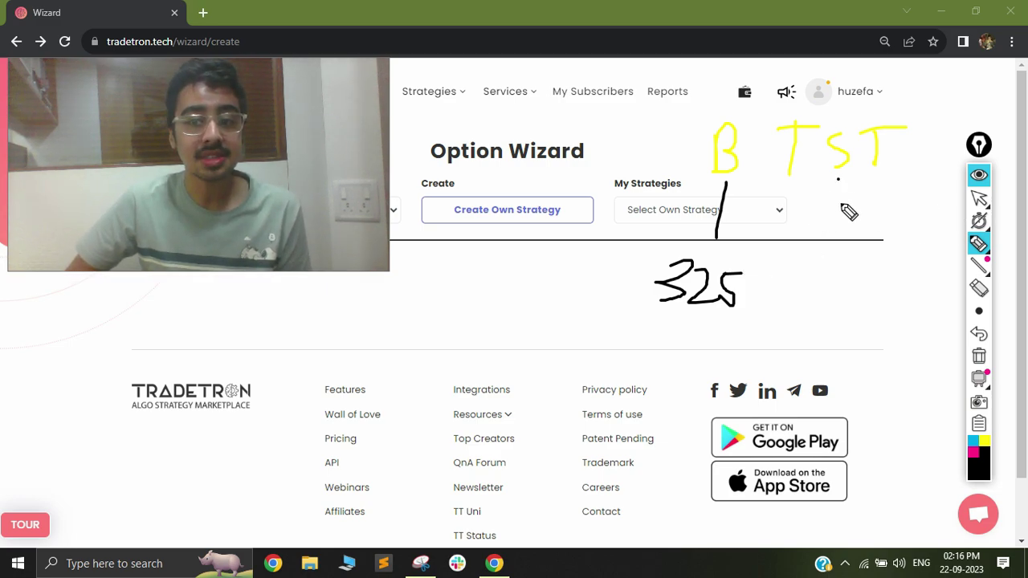
pyautogui.moveTo(840, 179)
pyautogui.mouseDown()
pyautogui.moveTo(840, 257)
pyautogui.moveTo(853, 241)
pyautogui.mouseUp()
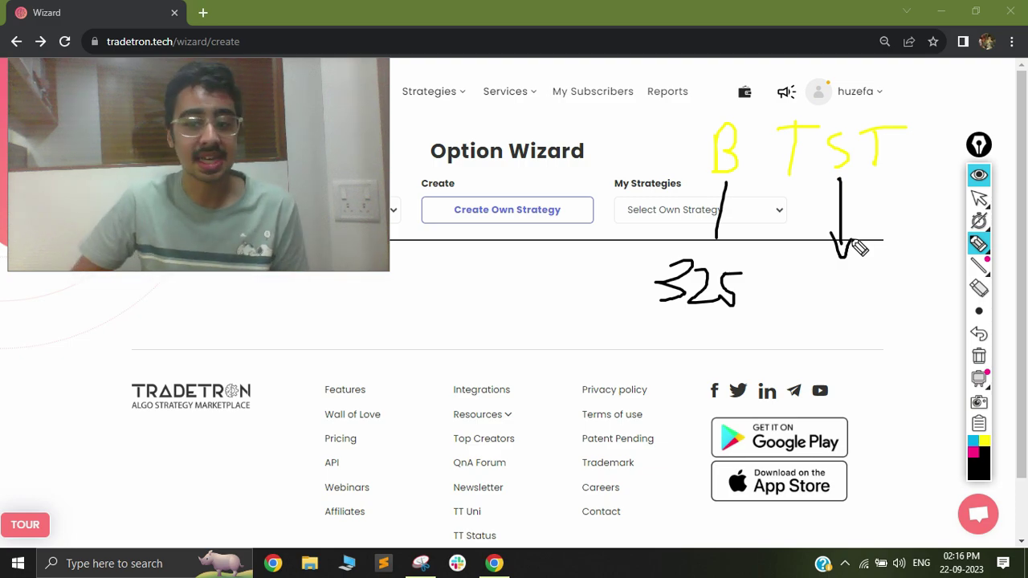
pyautogui.moveTo(827, 272)
pyautogui.mouseDown()
pyautogui.moveTo(819, 313)
pyautogui.moveTo(849, 304)
pyautogui.mouseUp()
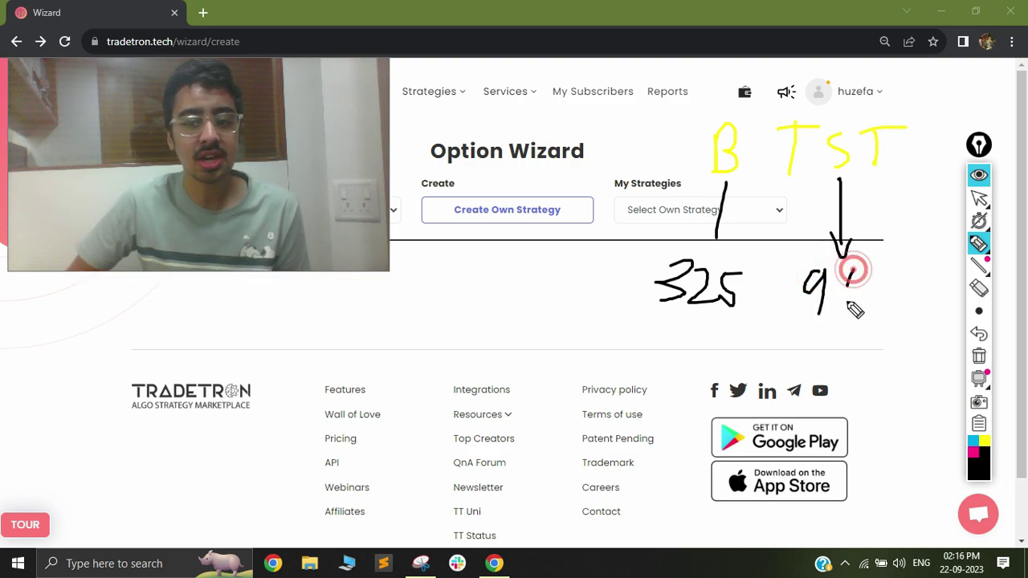
pyautogui.moveTo(889, 272); pyautogui.dragTo(862, 307)
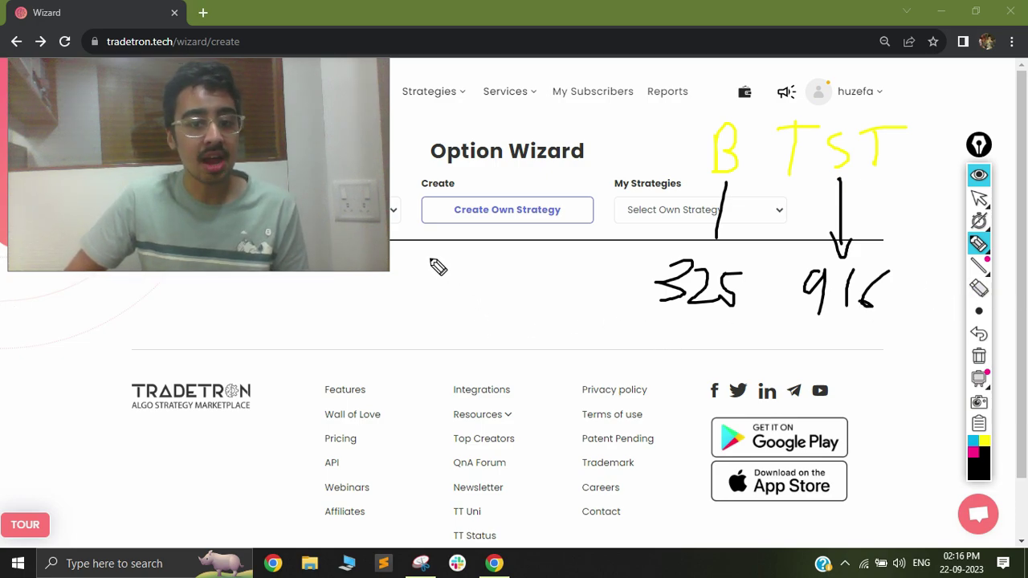
# Step: Sketch a V-shaped dip with a horizontal line, then clear every annotation from the page
pyautogui.moveTo(427, 247)
pyautogui.mouseDown()
pyautogui.moveTo(481, 356)
pyautogui.moveTo(548, 240)
pyautogui.mouseUp()
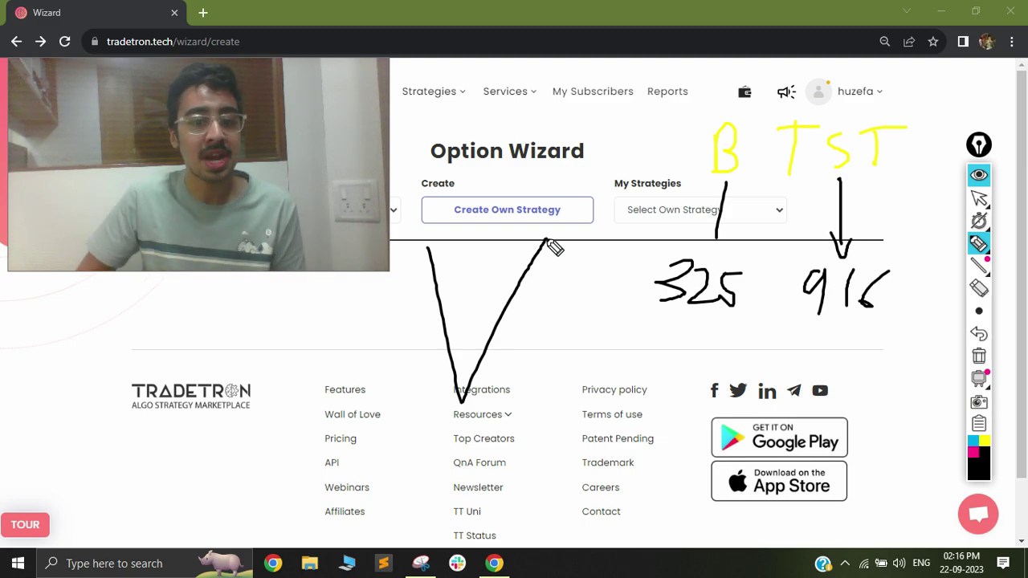
pyautogui.moveTo(292, 342); pyautogui.dragTo(587, 363)
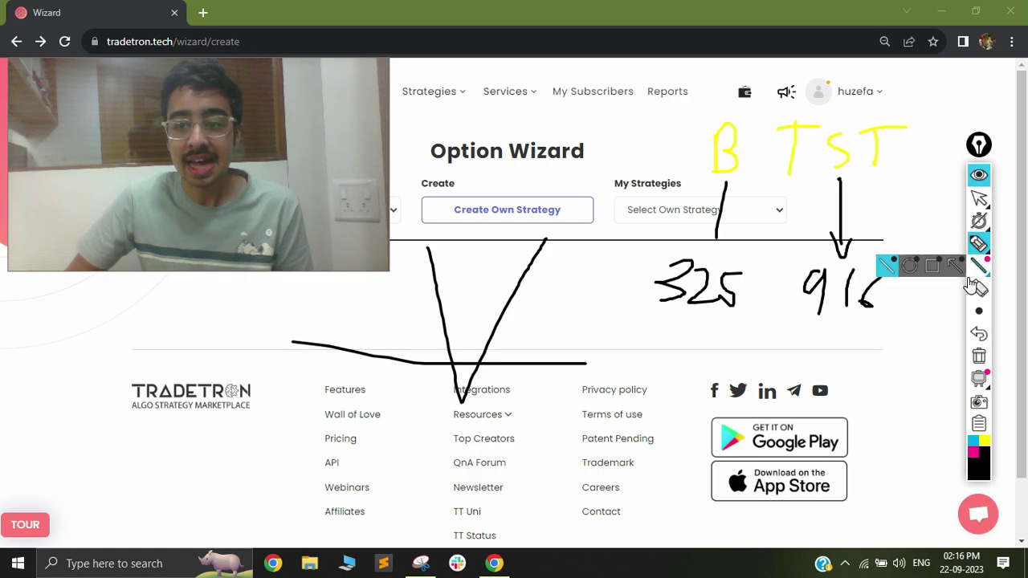
pyautogui.click(981, 362)
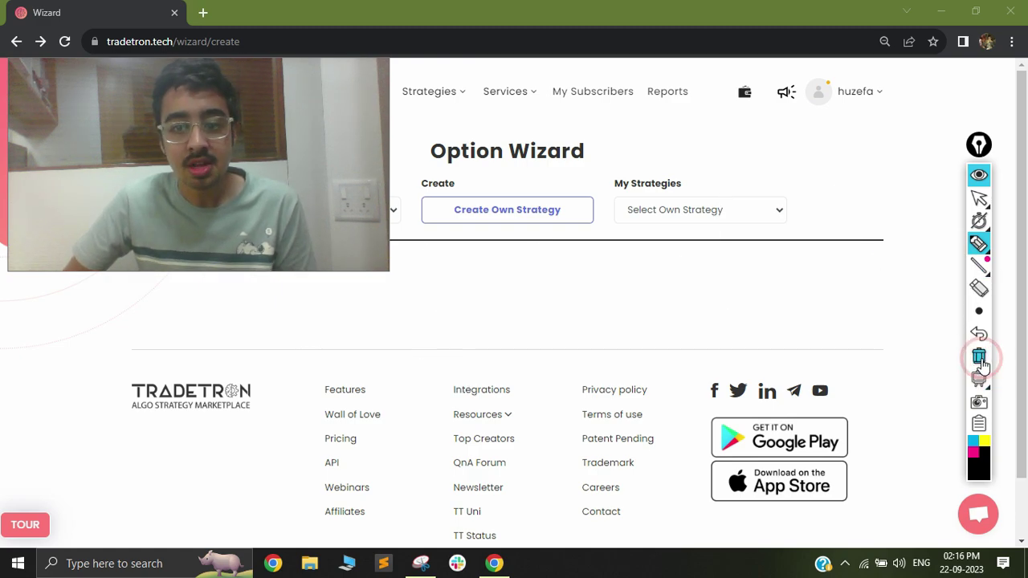
# Step: Start a new own strategy in the Option Wizard and name it BTST
pyautogui.click(977, 198)
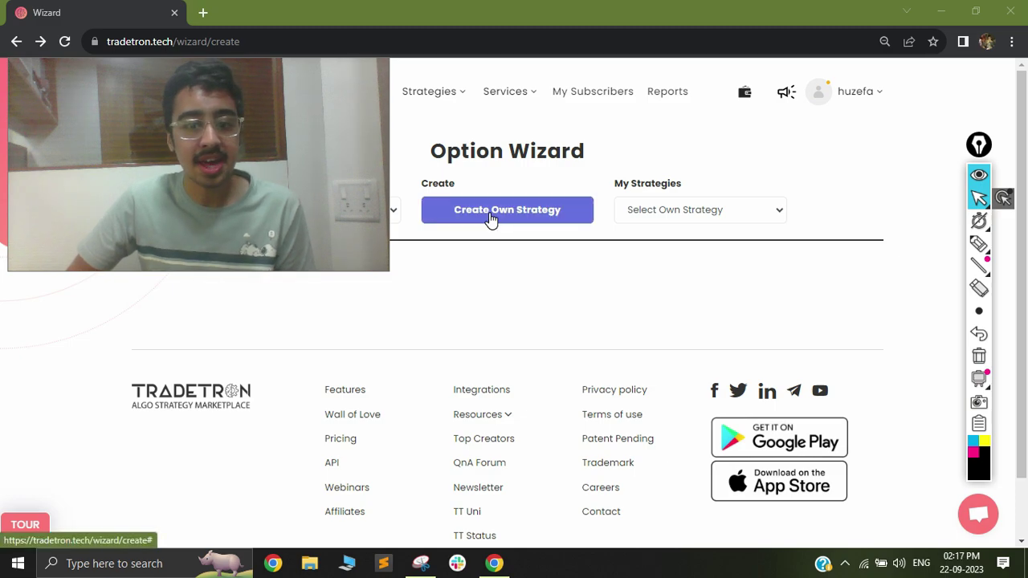
pyautogui.click(491, 218)
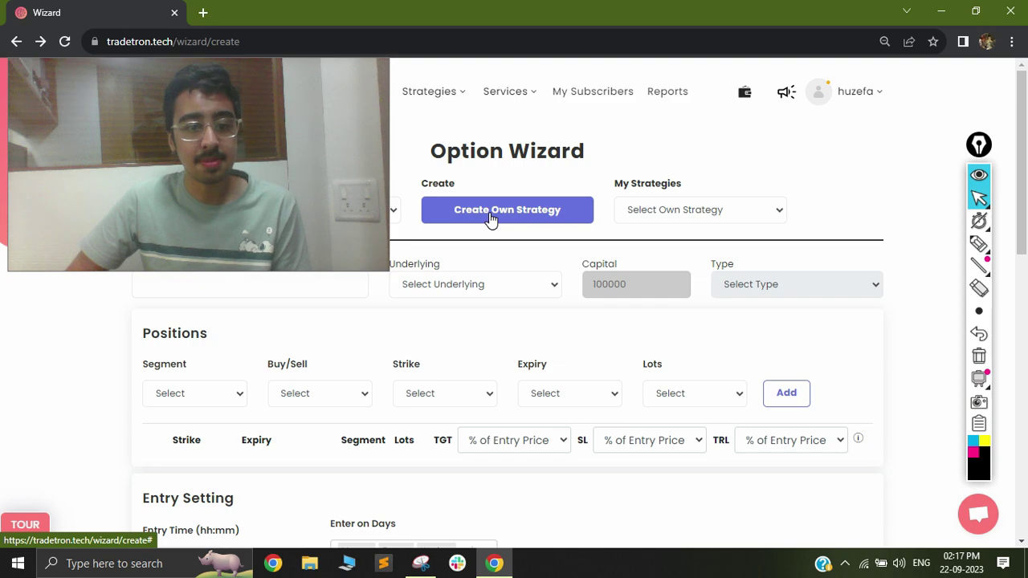
pyautogui.scroll(-1, 302, 293)
pyautogui.scroll(1, 303, 294)
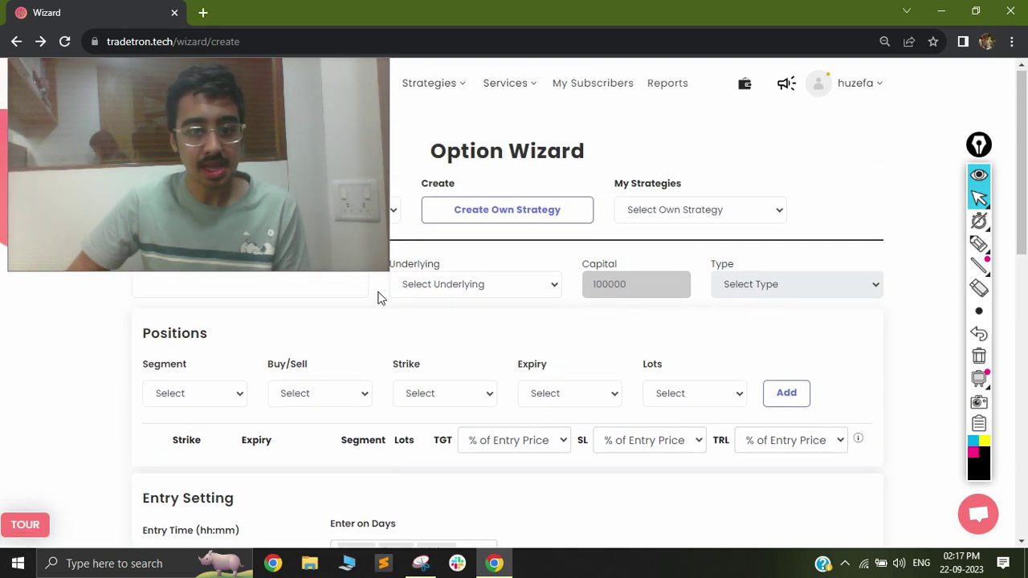
pyautogui.click(259, 289)
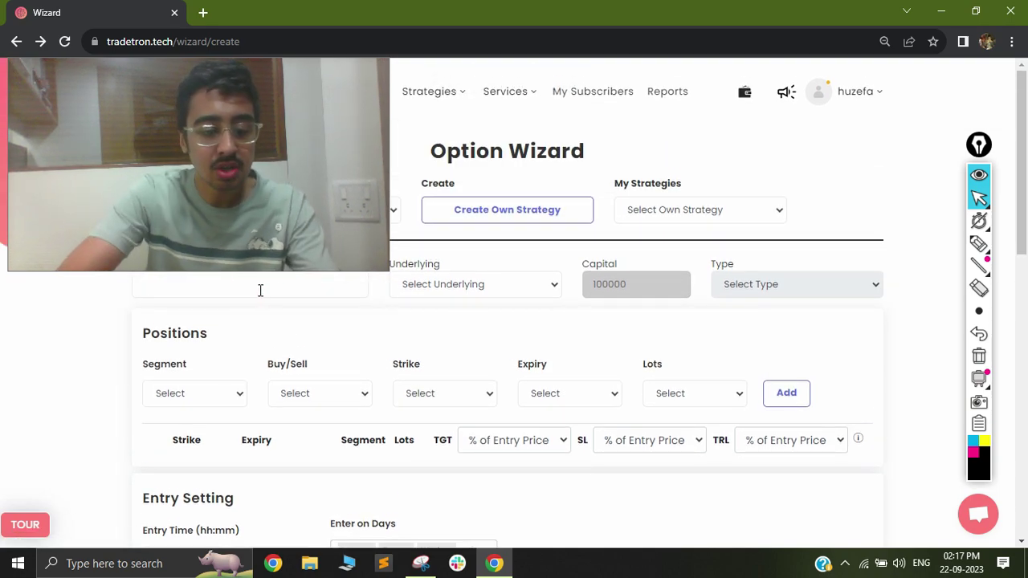
pyautogui.write('BTST')
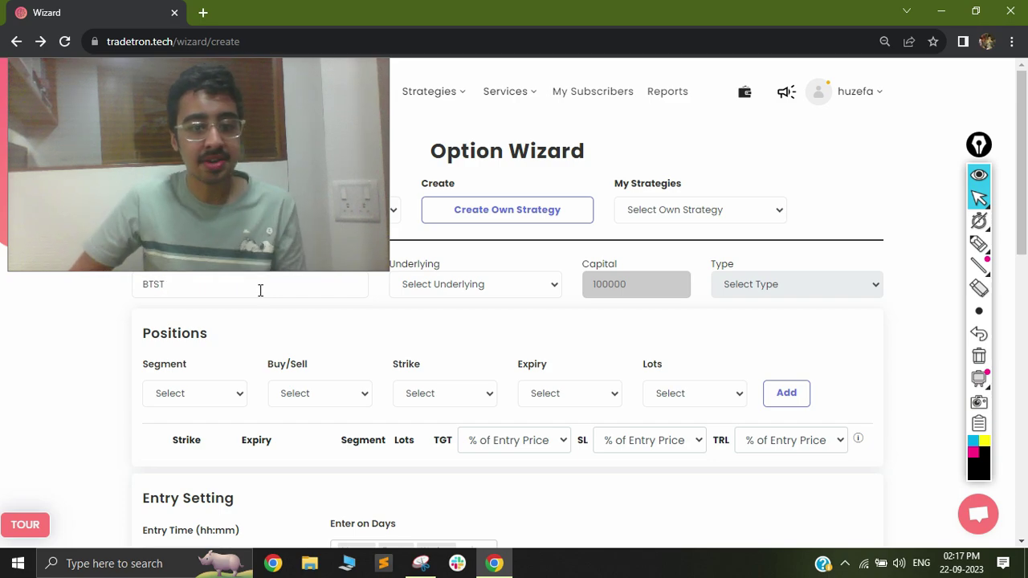
# Step: Choose NIFTY 50 as the underlying and Positional as the strategy type
pyautogui.click(438, 286)
pyautogui.click(434, 337)
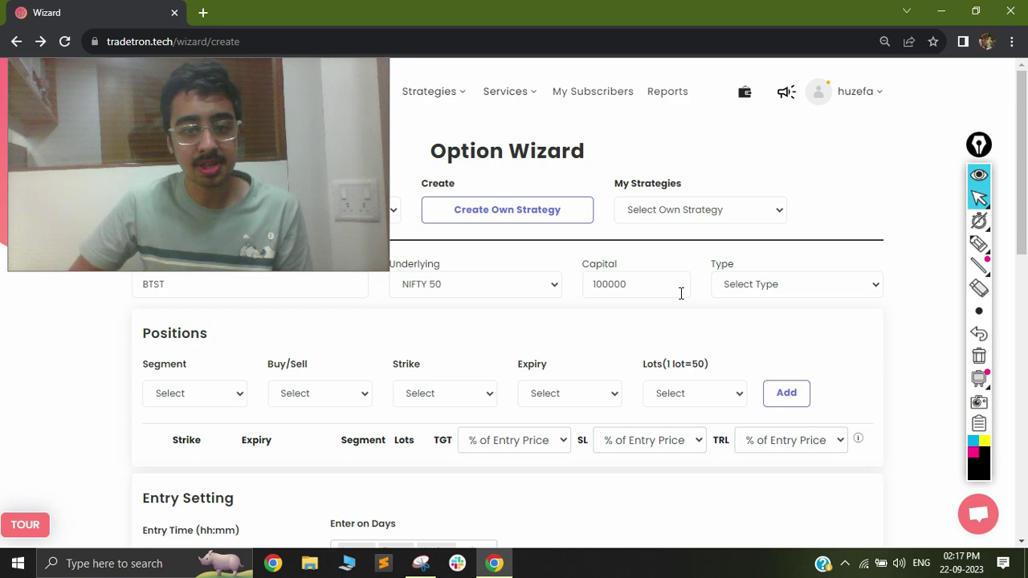
pyautogui.click(763, 286)
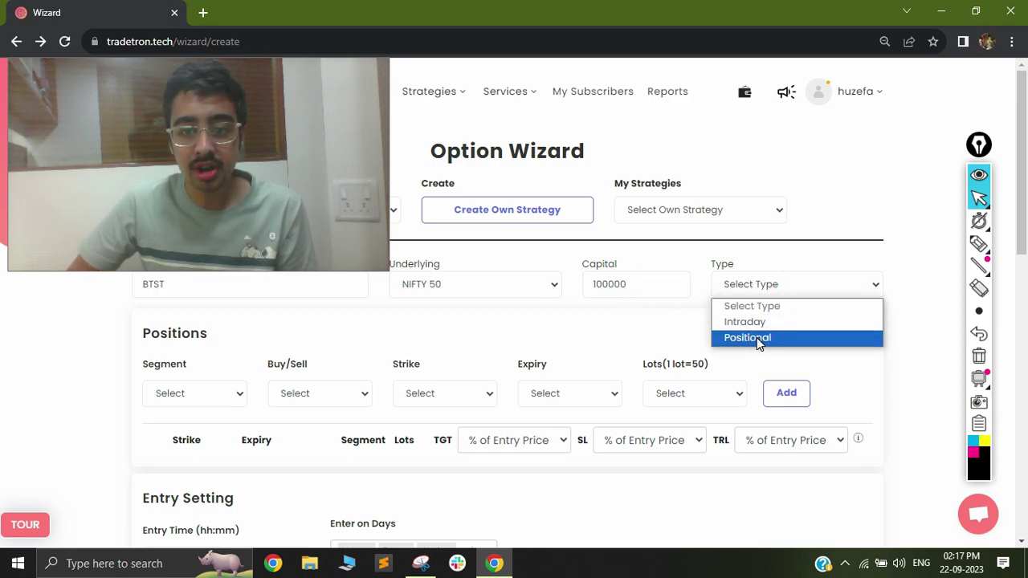
pyautogui.click(756, 337)
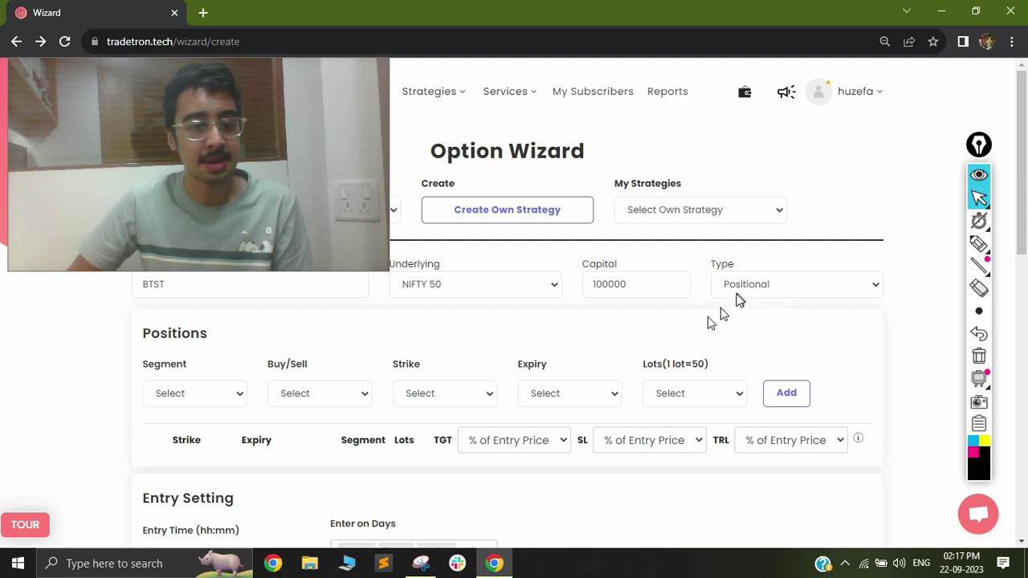
# Step: Add a BUY leg: CE, ATM strike, Current Week expiry, 1 lot
pyautogui.click(202, 393)
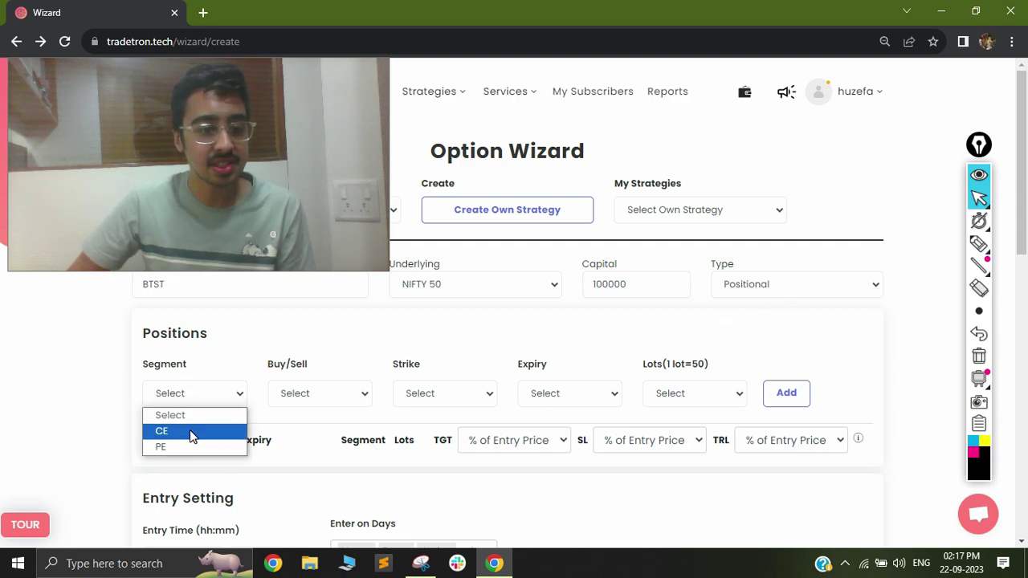
pyautogui.click(190, 431)
pyautogui.click(310, 389)
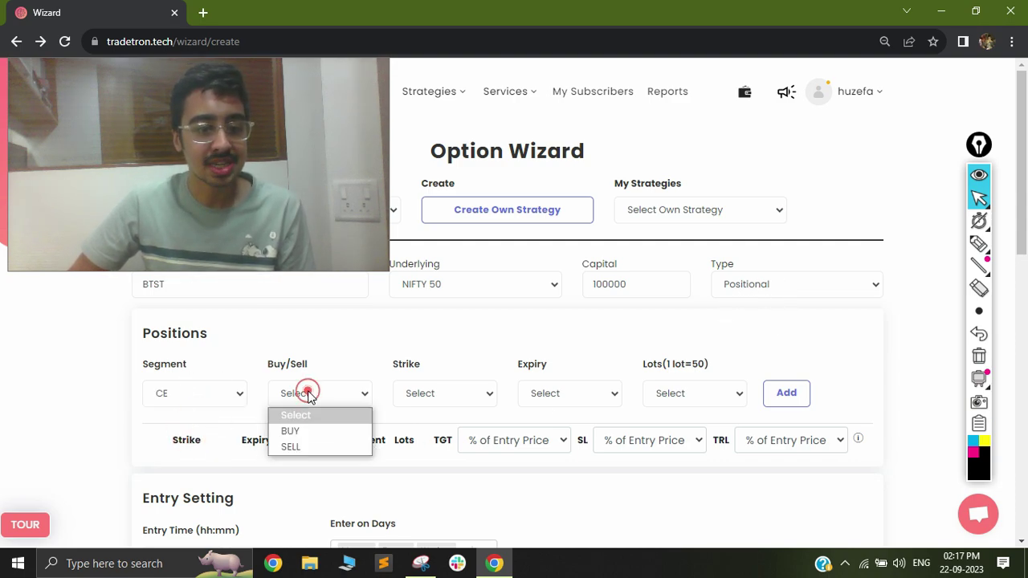
pyautogui.click(298, 431)
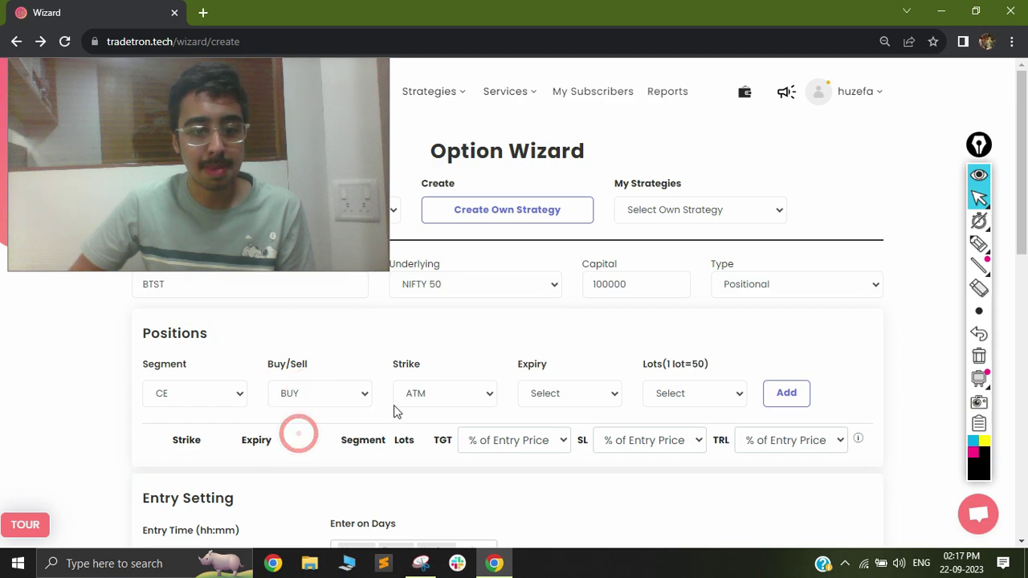
pyautogui.click(584, 394)
pyautogui.click(560, 433)
pyautogui.scroll(-1, 734, 371)
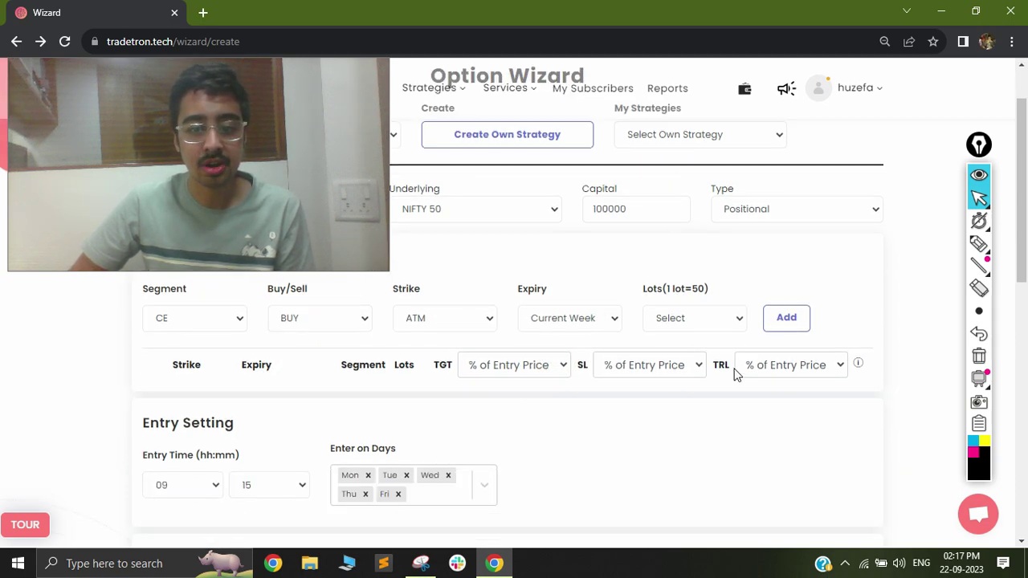
pyautogui.click(707, 318)
pyautogui.click(679, 357)
pyautogui.click(783, 318)
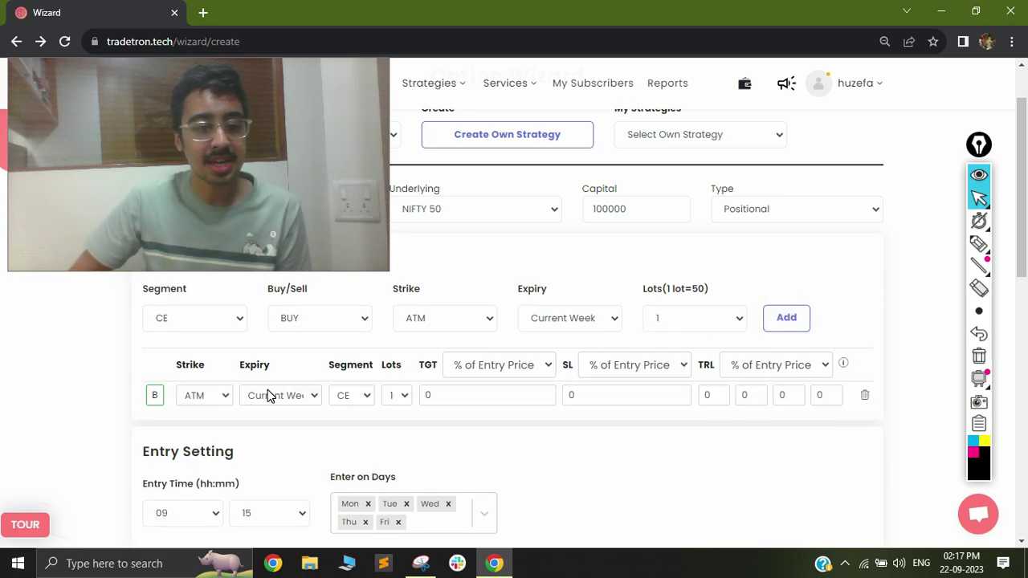
# Step: Add a matching BUY leg with the segment switched to PE
pyautogui.click(190, 318)
pyautogui.click(177, 372)
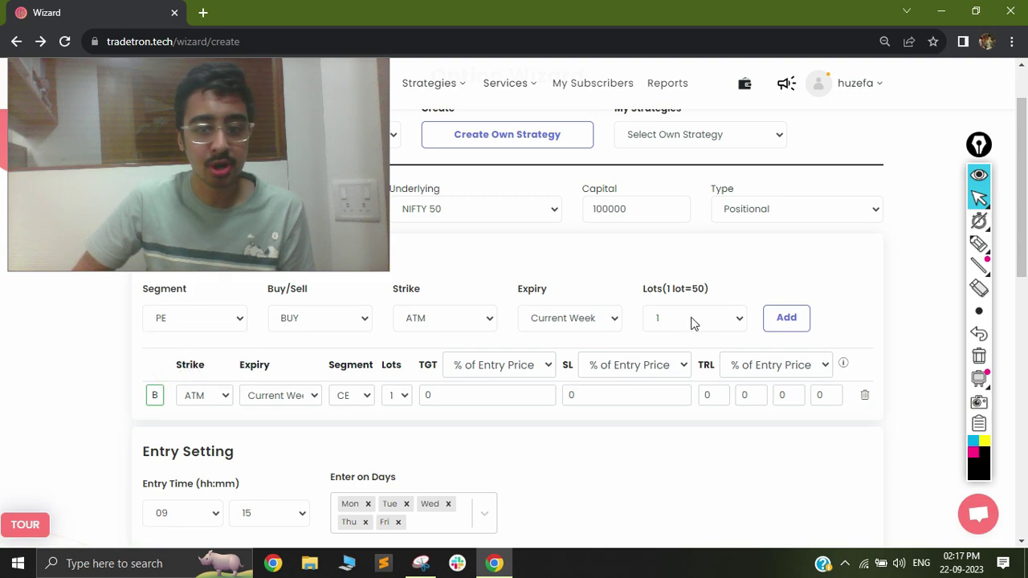
pyautogui.click(783, 318)
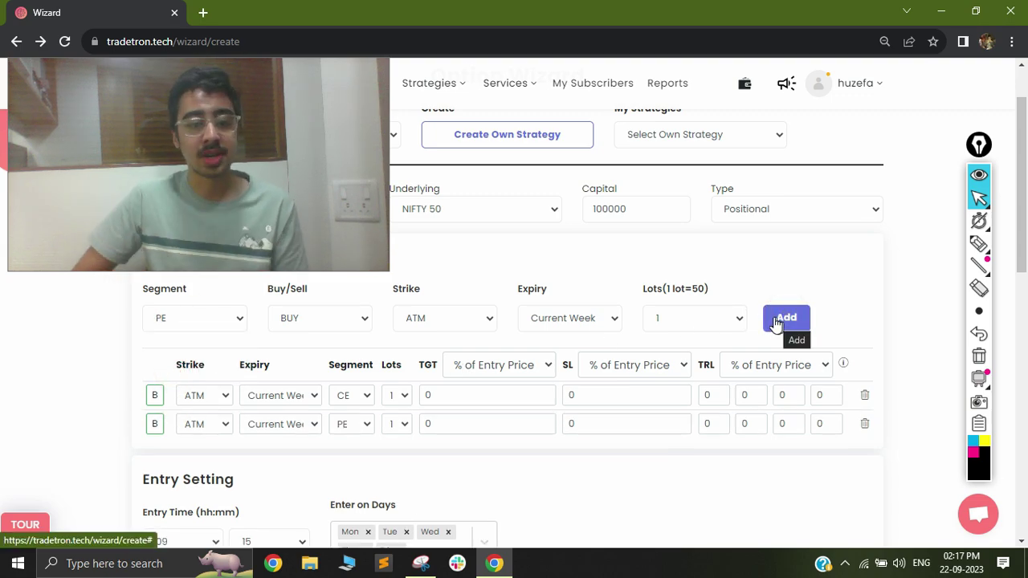
# Step: Choose entry hour 15 and entry minute 25 for a 15:25 entry
pyautogui.scroll(-2, 755, 329)
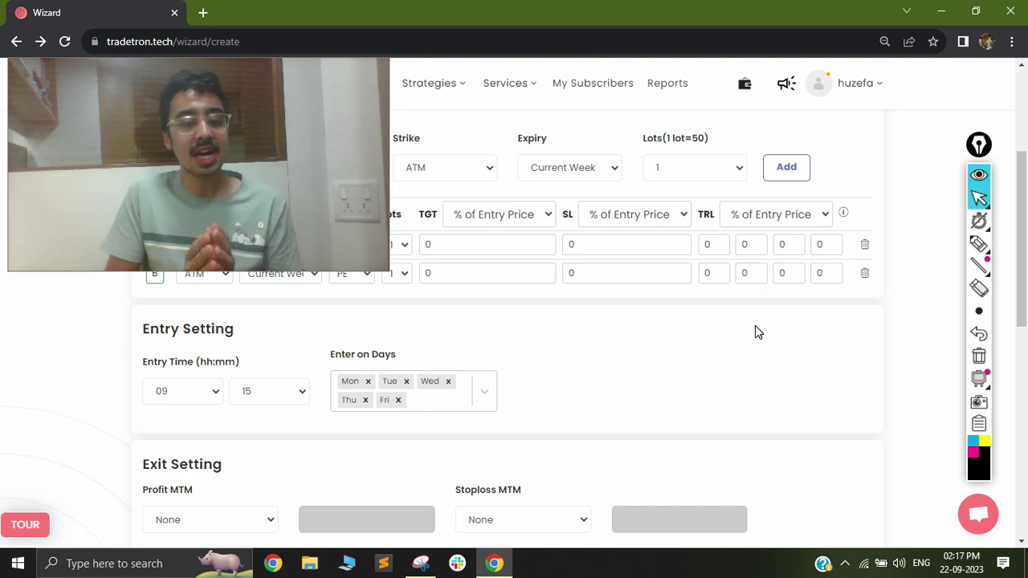
pyautogui.scroll(-1, 171, 338)
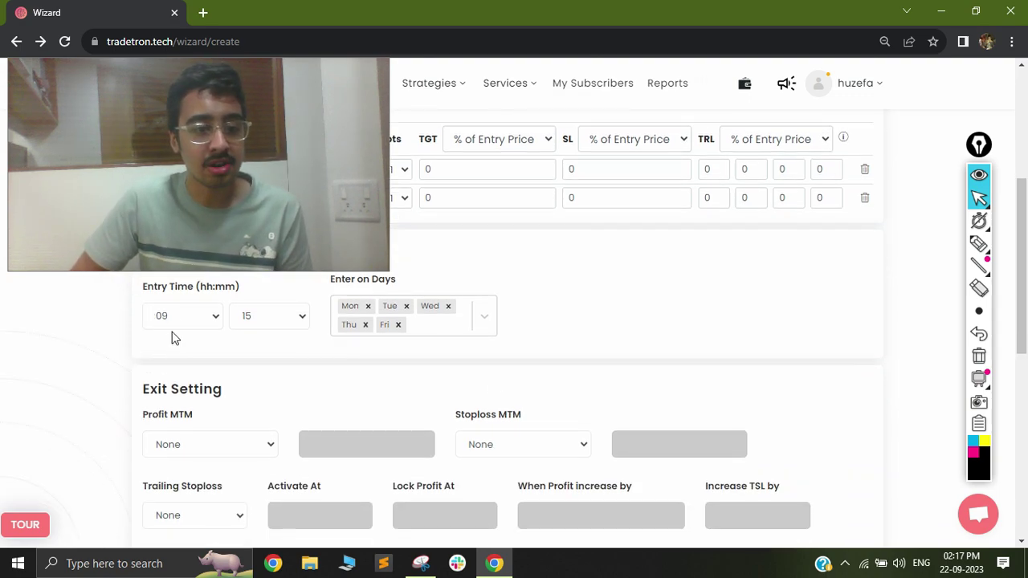
pyautogui.click(165, 316)
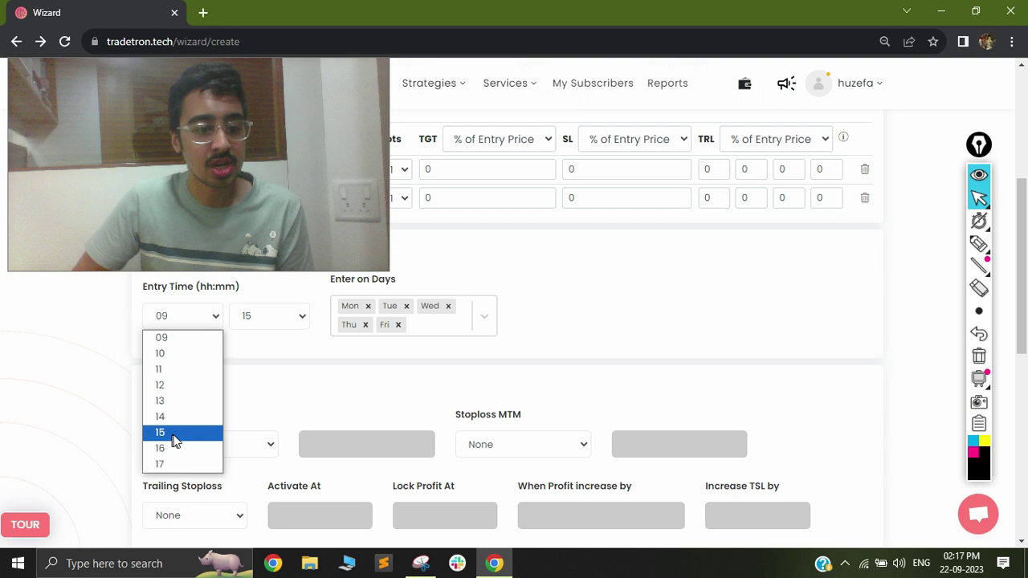
pyautogui.click(171, 433)
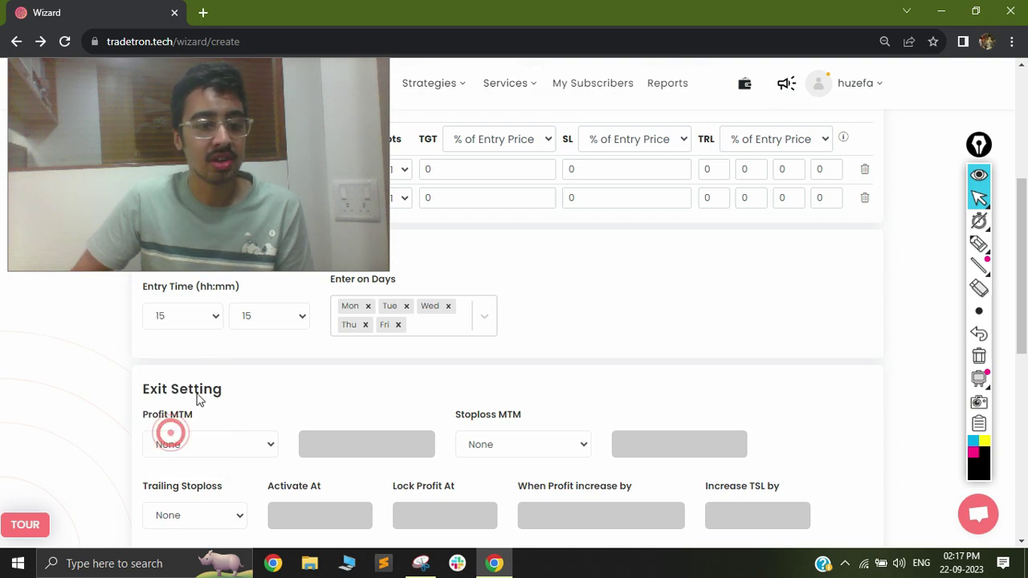
pyautogui.click(253, 316)
pyautogui.scroll(-3, 273, 285)
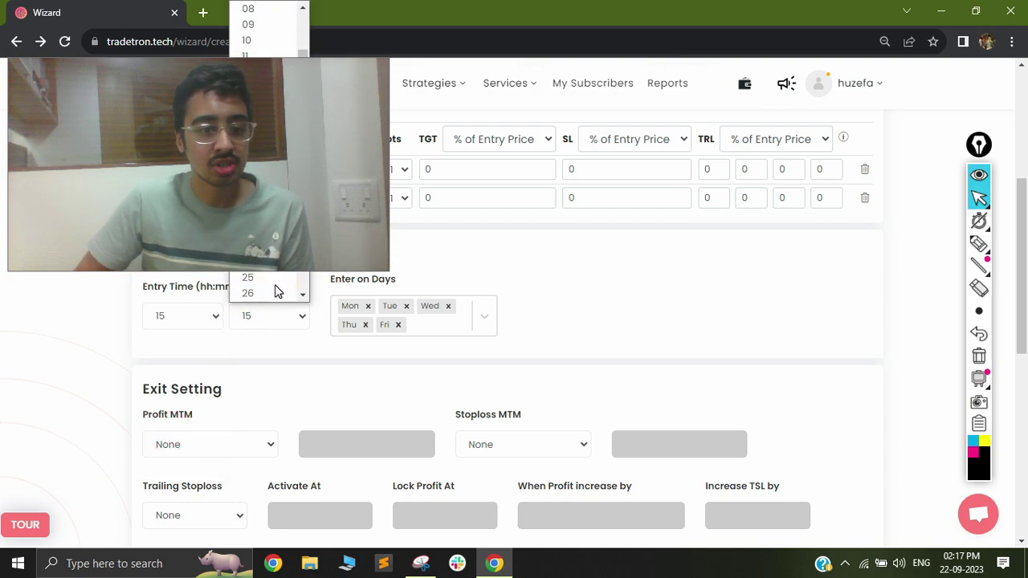
pyautogui.scroll(-1, 273, 289)
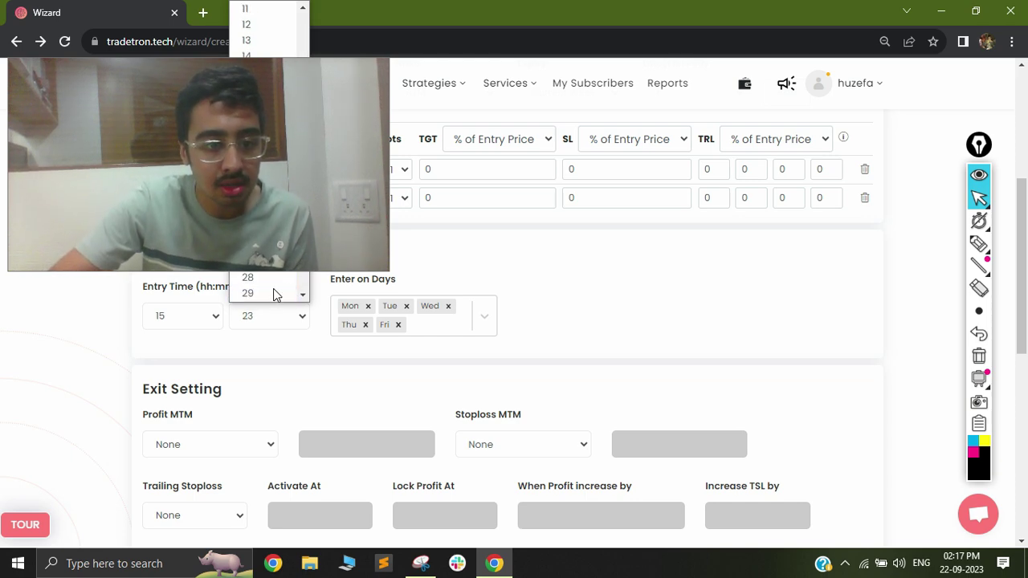
pyautogui.press('Down')
pyautogui.press('Down')
pyautogui.press('Return')
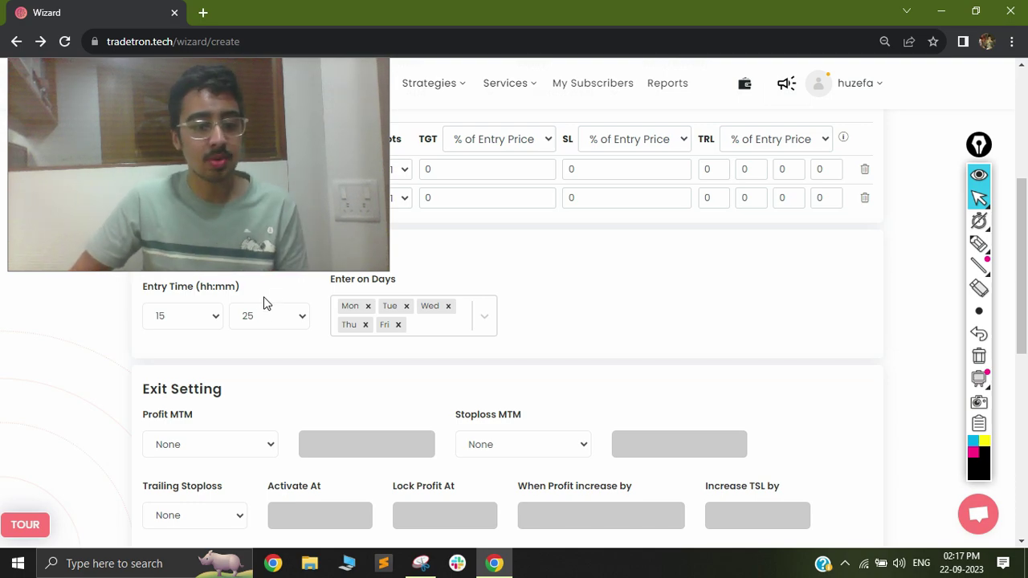
# Step: Set exit to 09:16 with Exit after Entry + 1 day, and save the BTST template
pyautogui.scroll(-3, 265, 337)
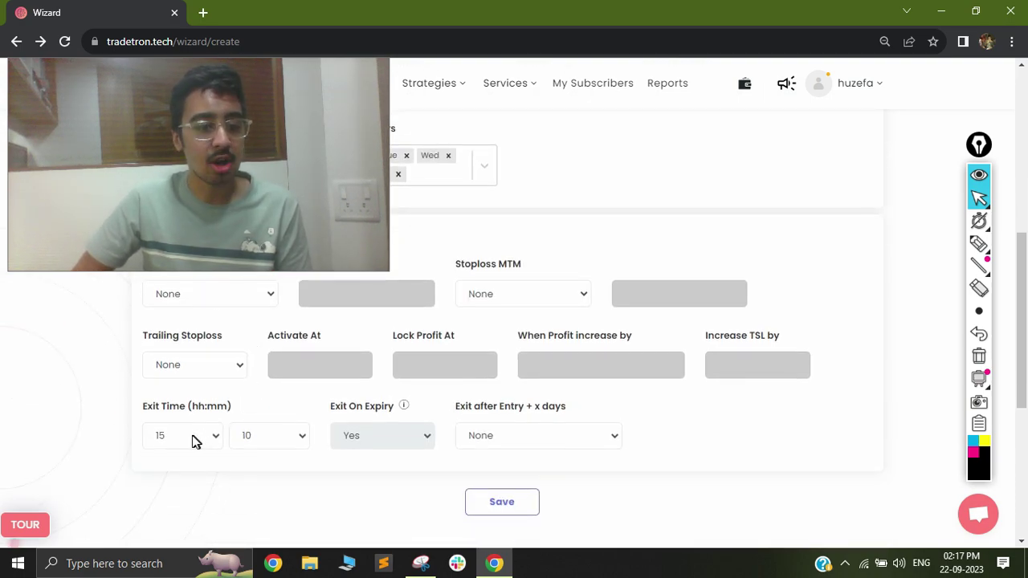
pyautogui.click(192, 435)
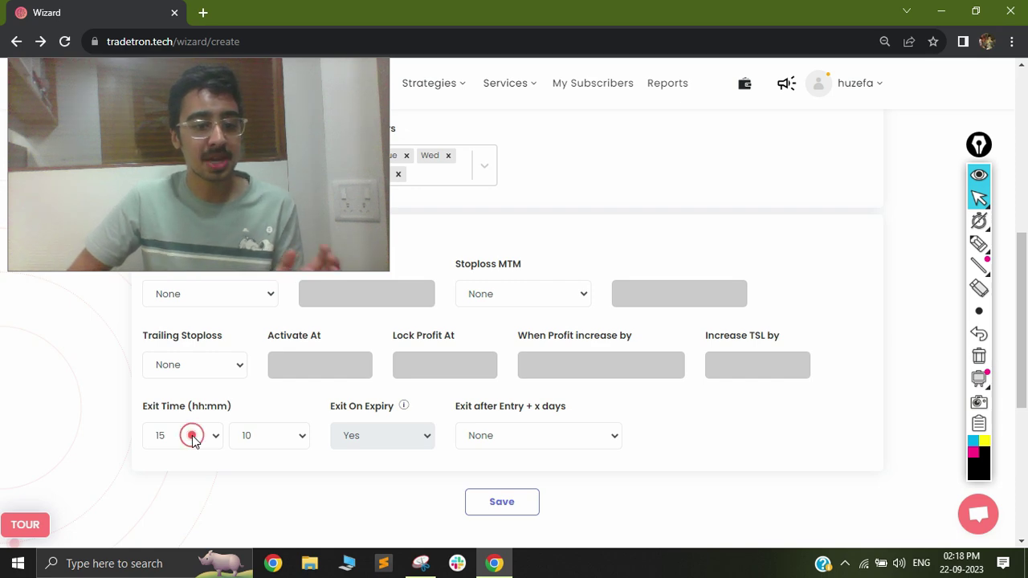
pyautogui.click(187, 320)
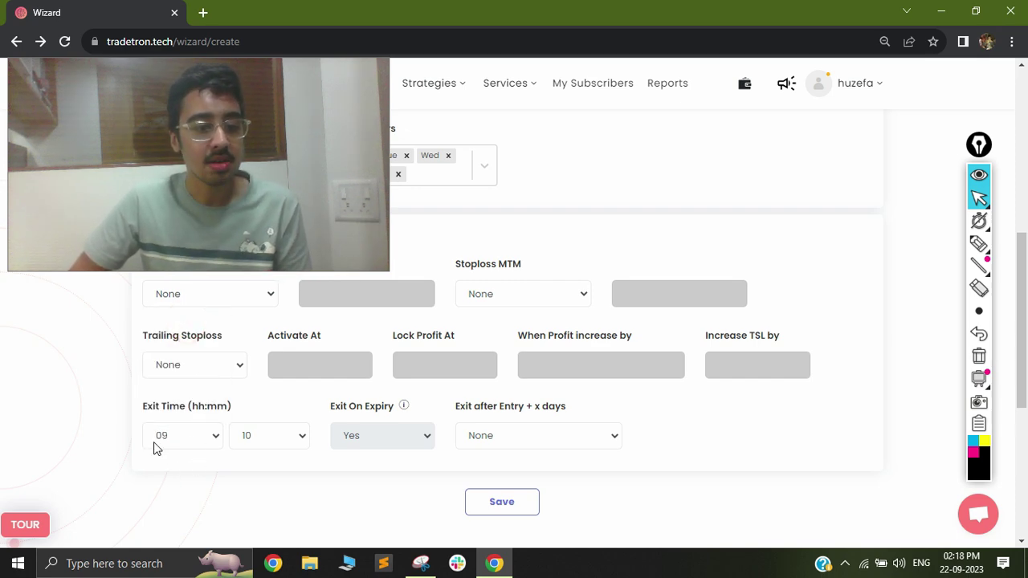
pyautogui.click(263, 436)
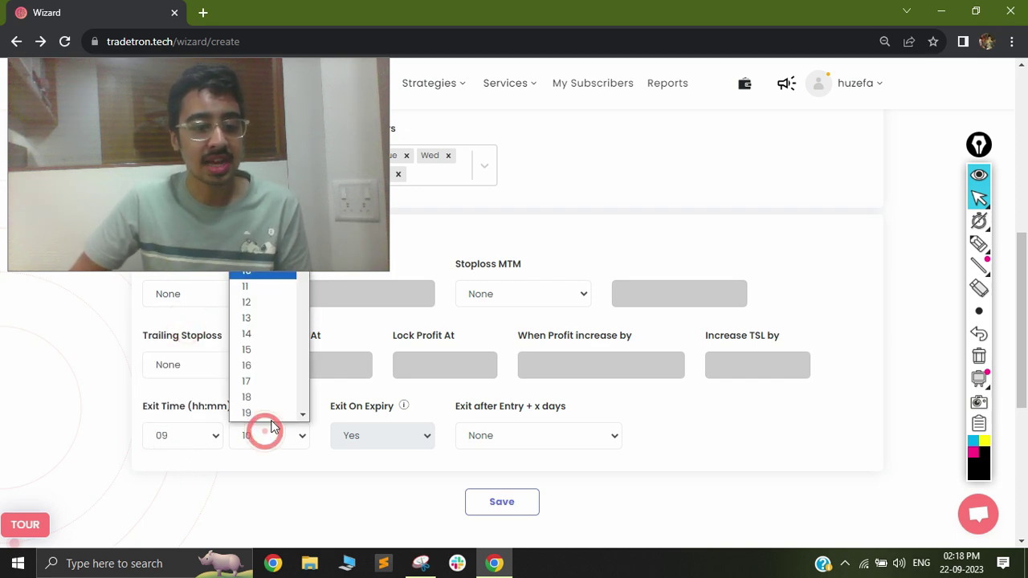
pyautogui.click(271, 368)
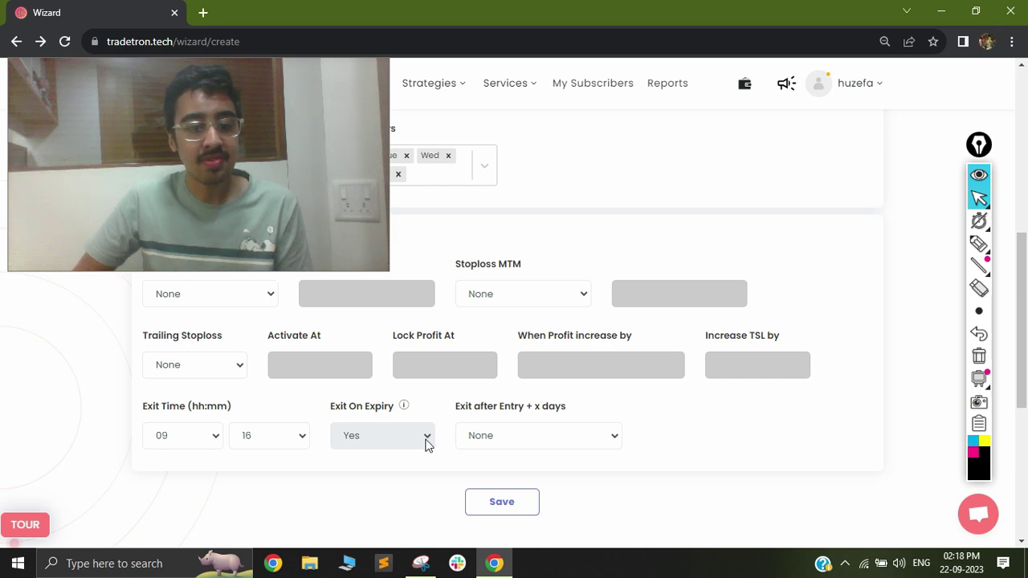
pyautogui.click(484, 435)
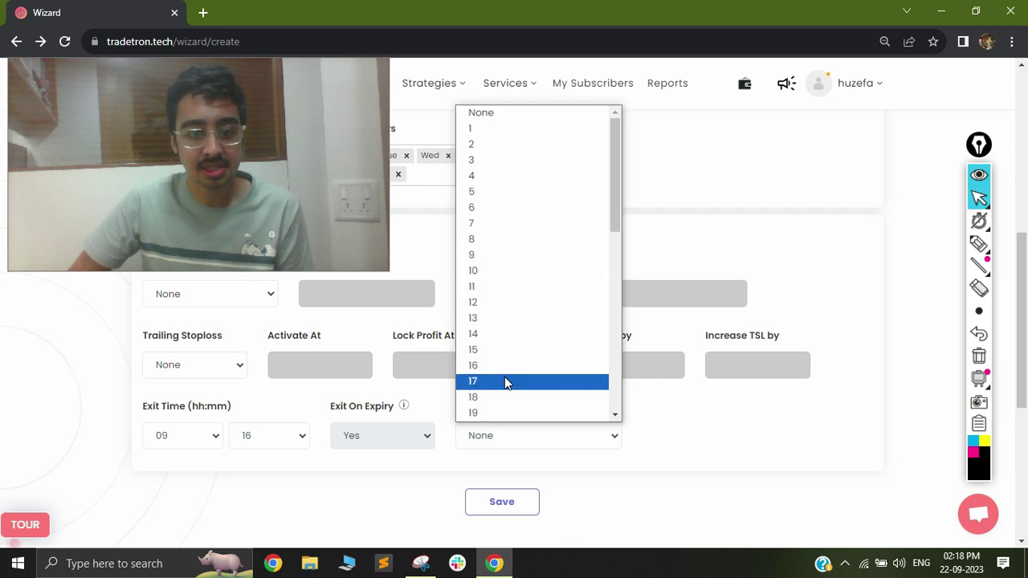
pyautogui.click(528, 131)
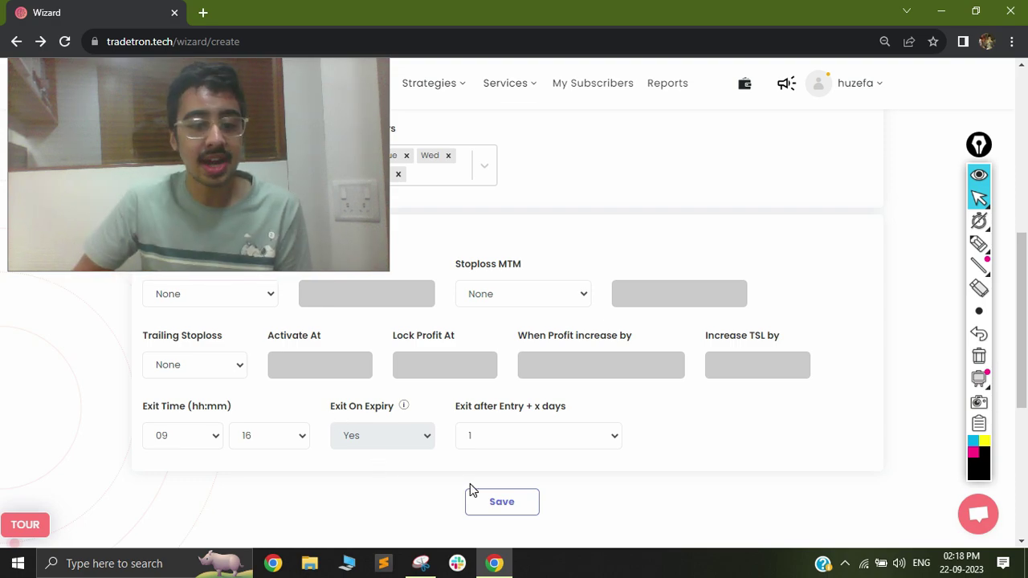
pyautogui.click(501, 503)
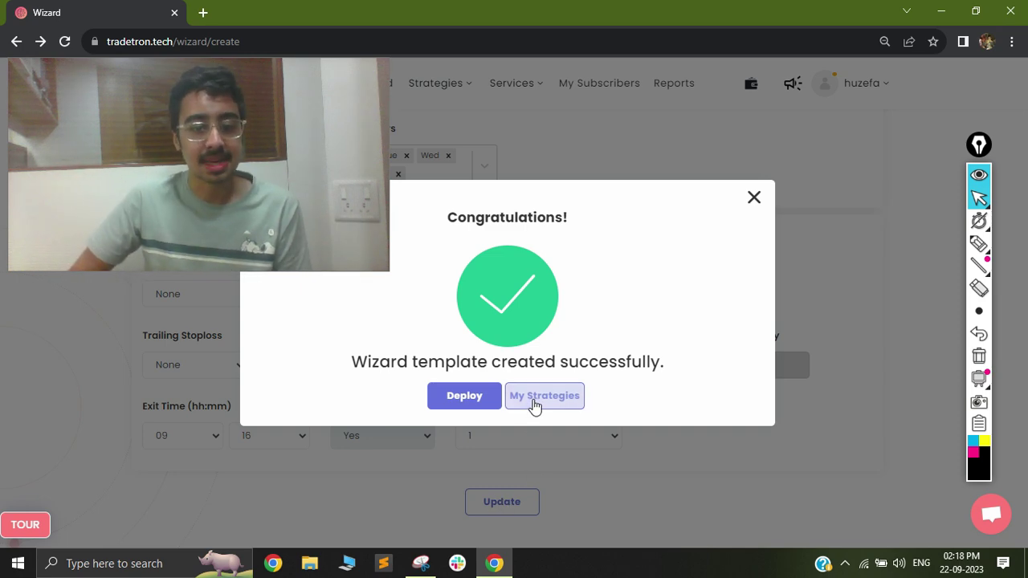
# Step: Open the backtest setup for BTST from My Strategies
pyautogui.click(534, 405)
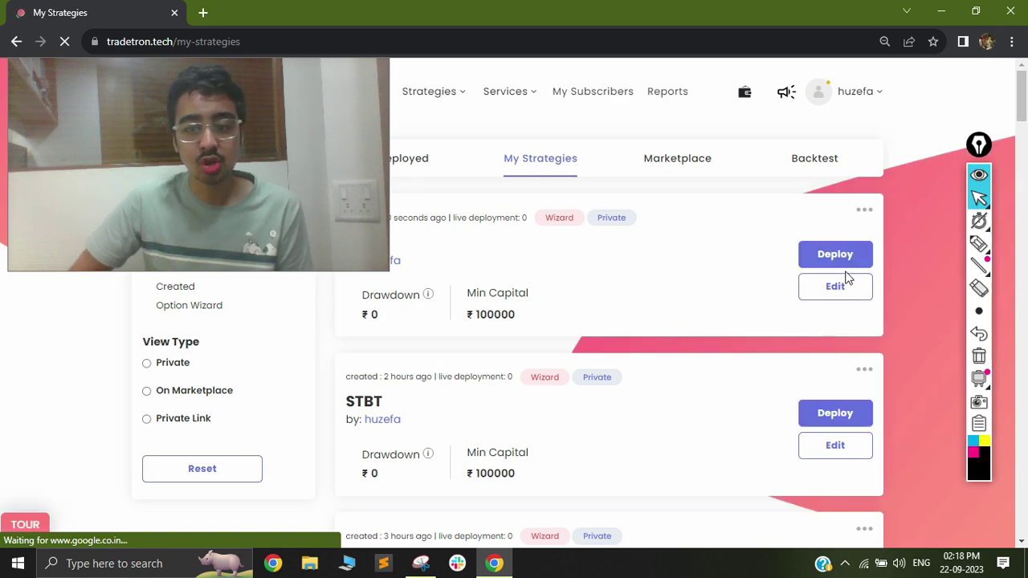
pyautogui.click(825, 307)
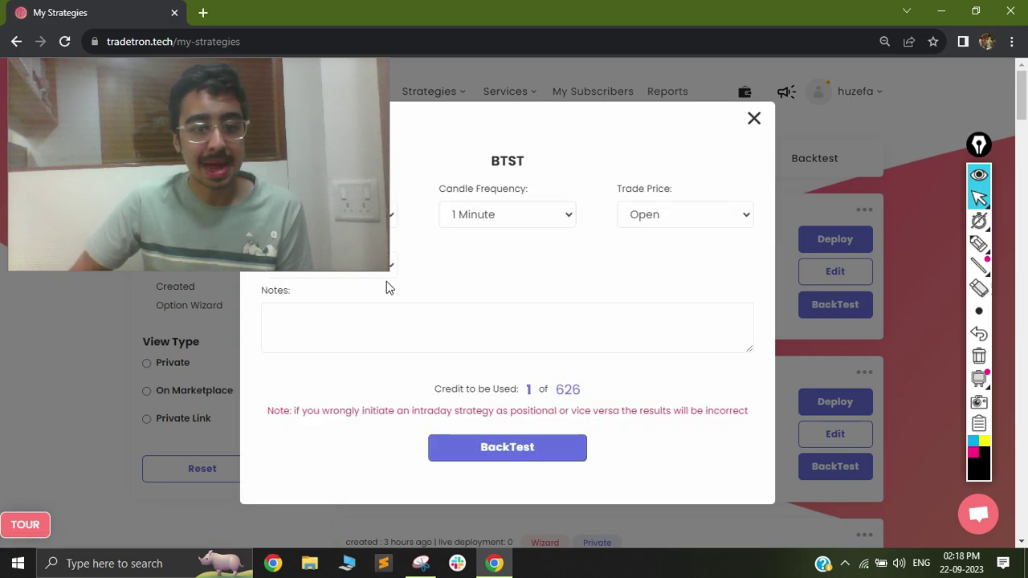
pyautogui.moveTo(387, 268); pyautogui.dragTo(334, 223)
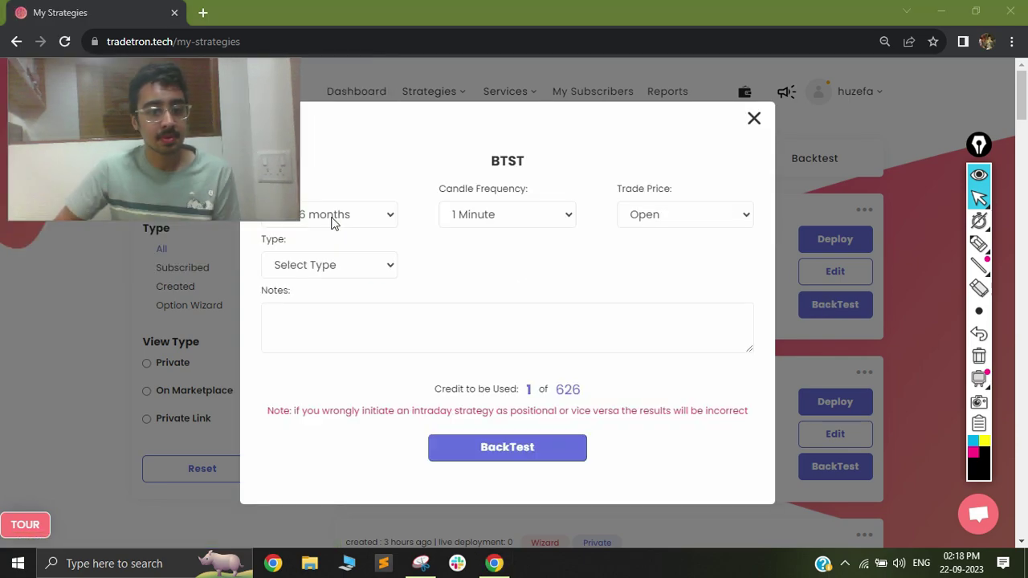
# Step: Submit a 30-month backtest with Open trade price, Positional type and Monthly expiry
pyautogui.click(375, 216)
pyautogui.click(379, 215)
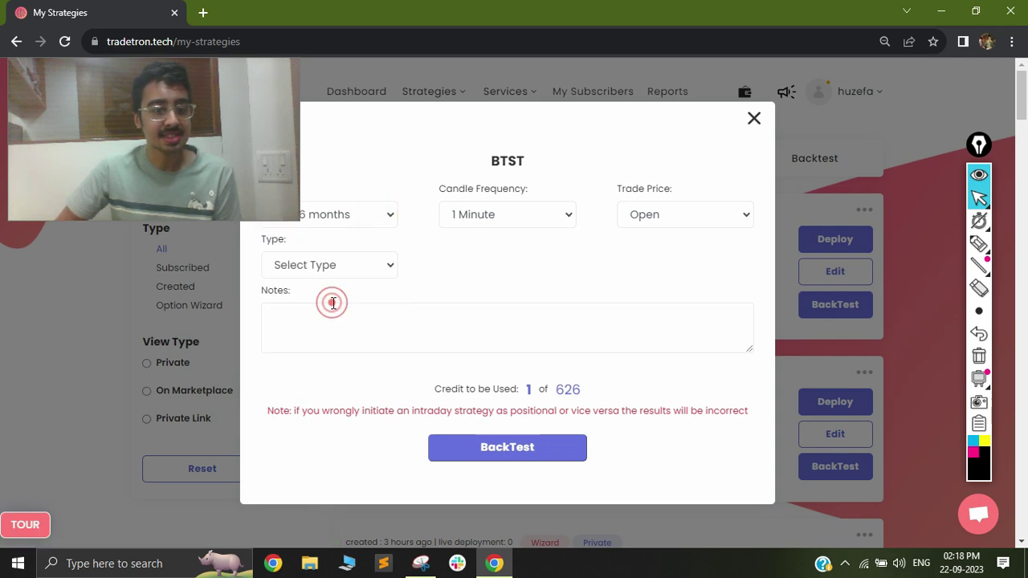
pyautogui.click(670, 215)
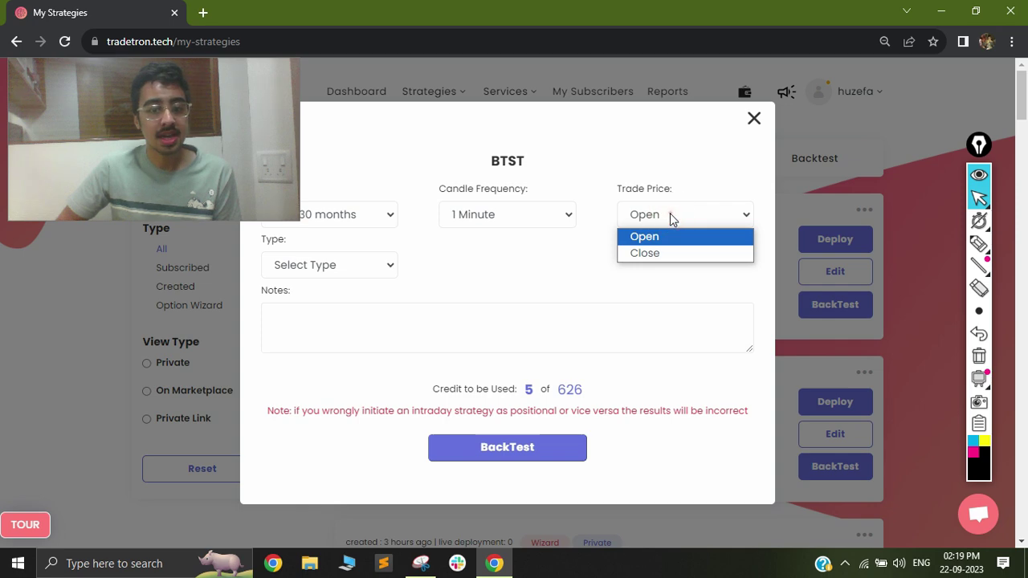
pyautogui.click(312, 263)
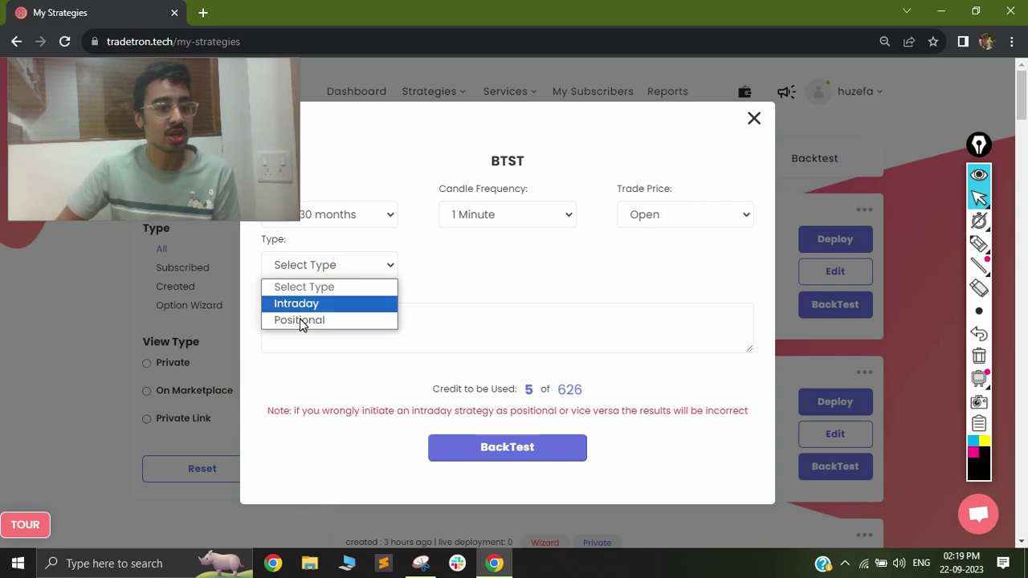
pyautogui.click(298, 320)
pyautogui.click(475, 266)
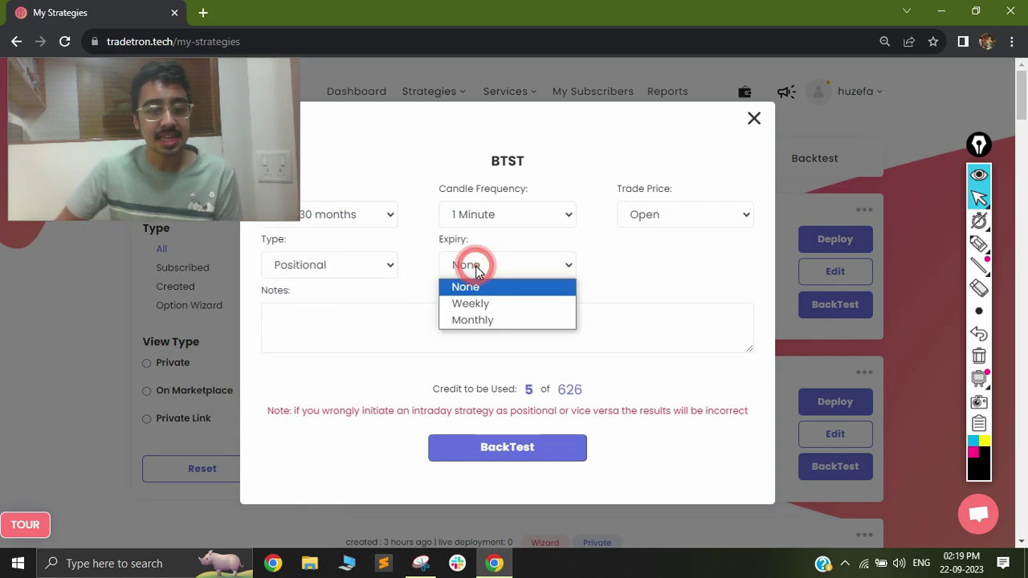
pyautogui.click(471, 321)
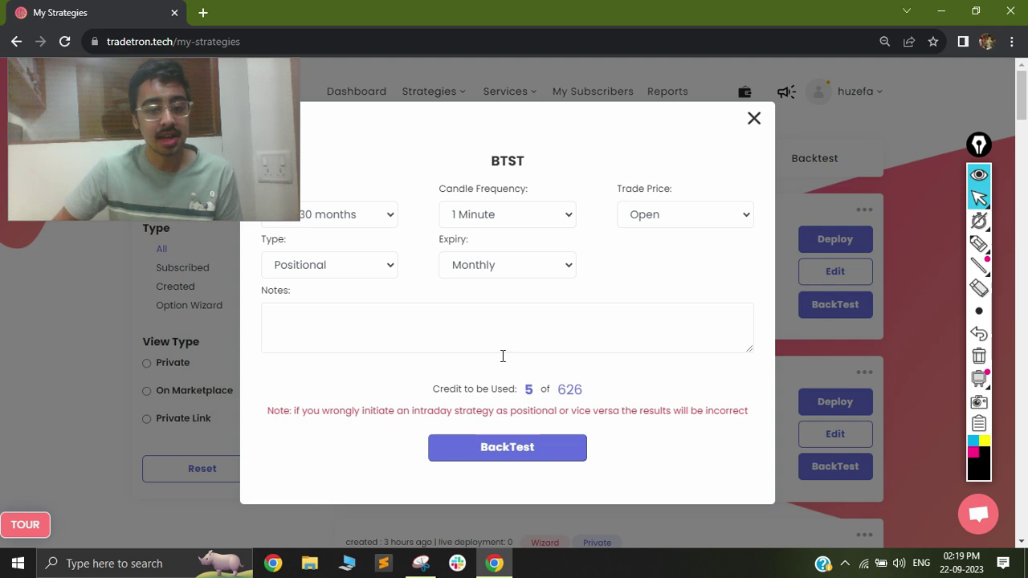
pyautogui.click(515, 451)
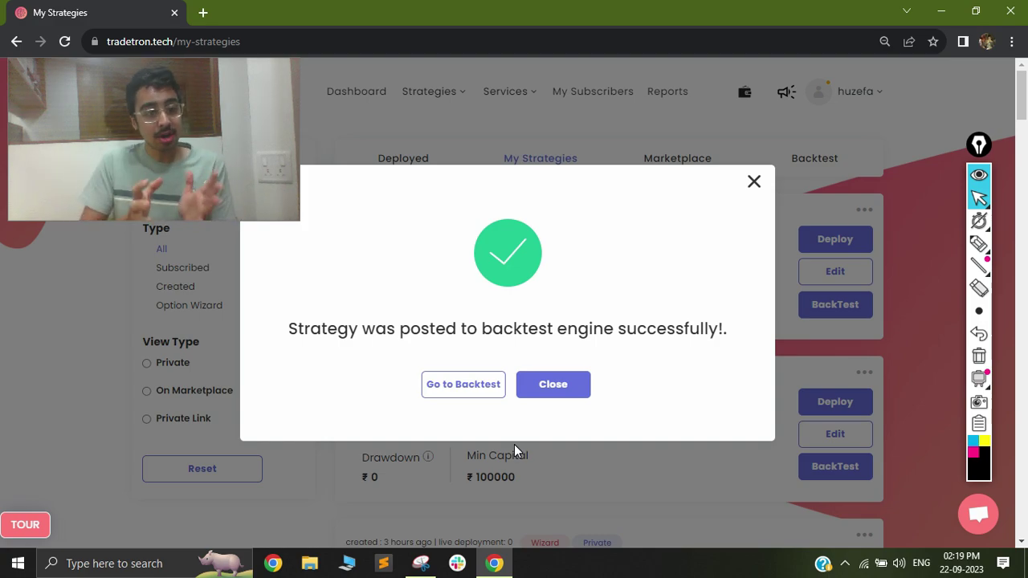
pyautogui.click(754, 184)
# Step: Filter the Back Test list to show only Completed backtests
pyautogui.click(799, 155)
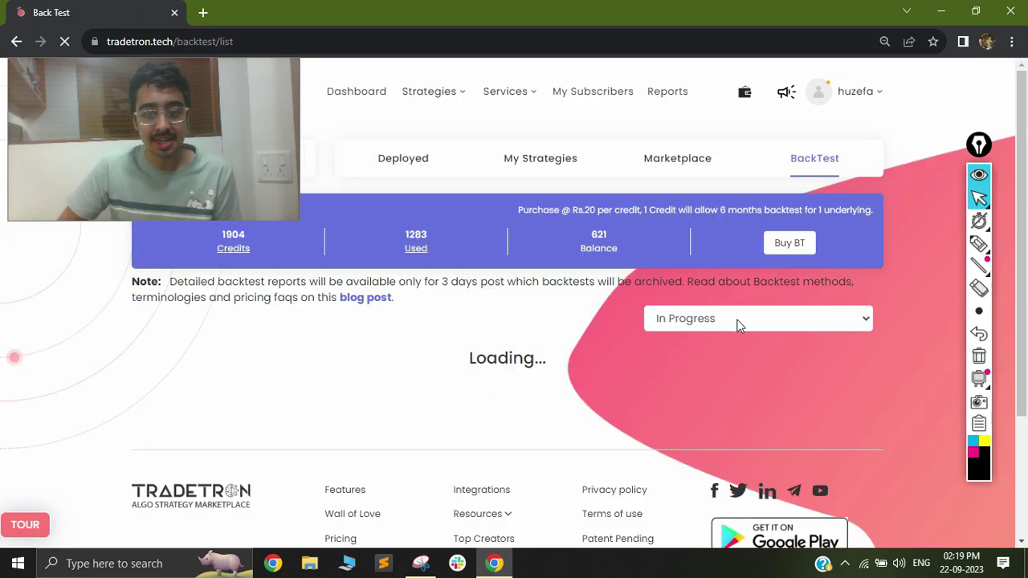
pyautogui.click(736, 319)
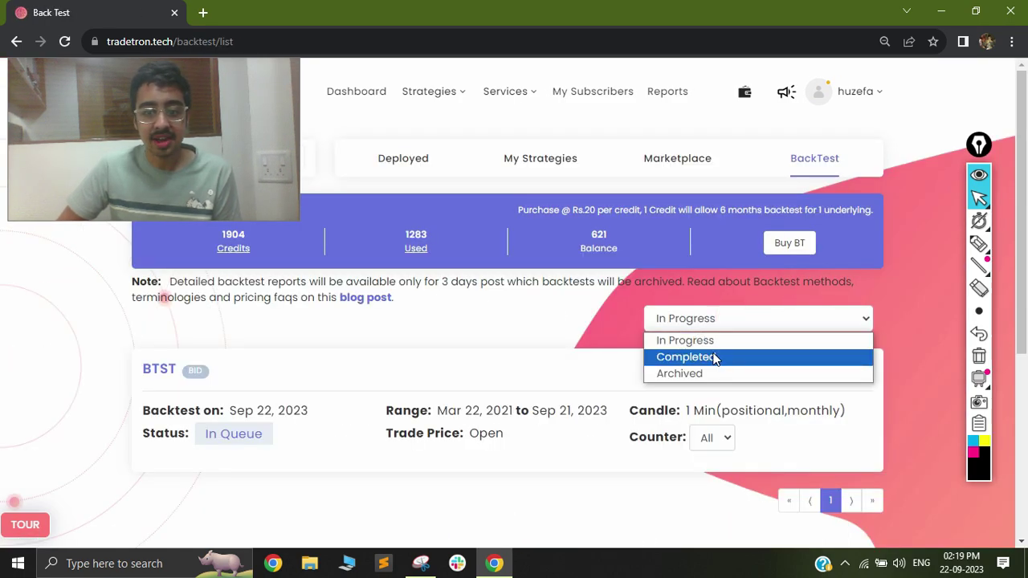
pyautogui.click(714, 357)
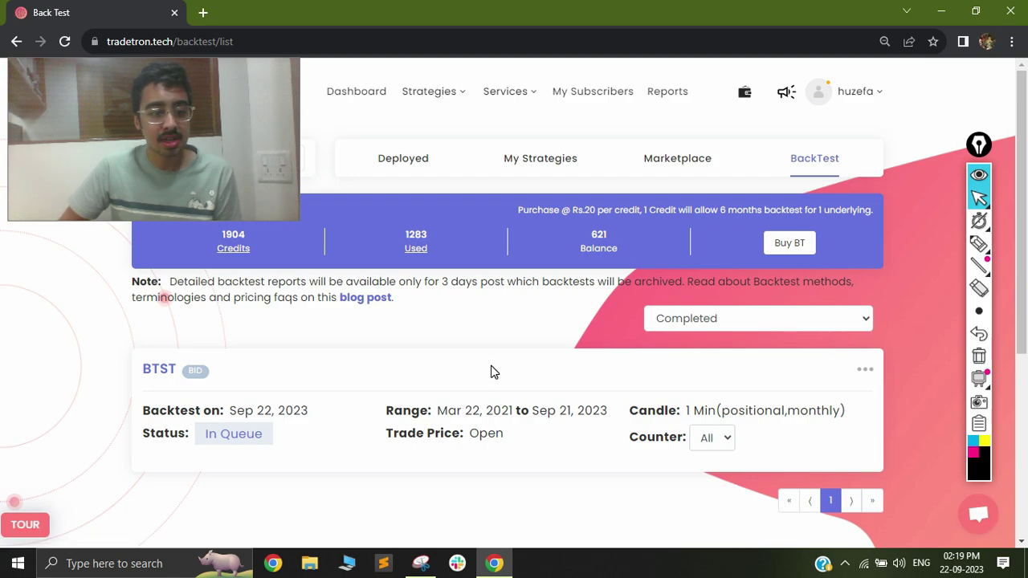
pyautogui.scroll(-5, 562, 401)
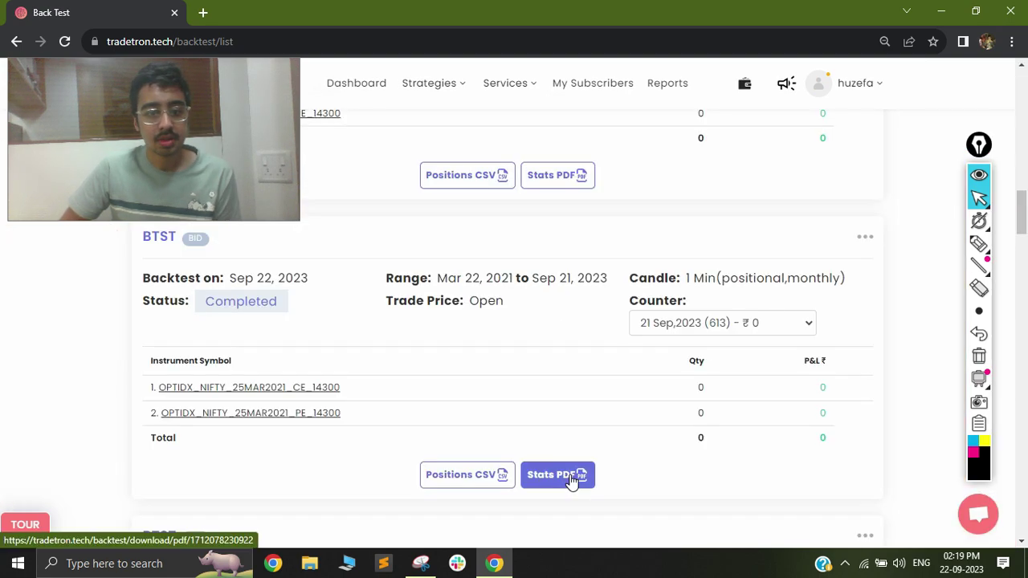
# Step: Download the BTST card's Stats PDF and open the pdf_report file from Downloads
pyautogui.click(571, 476)
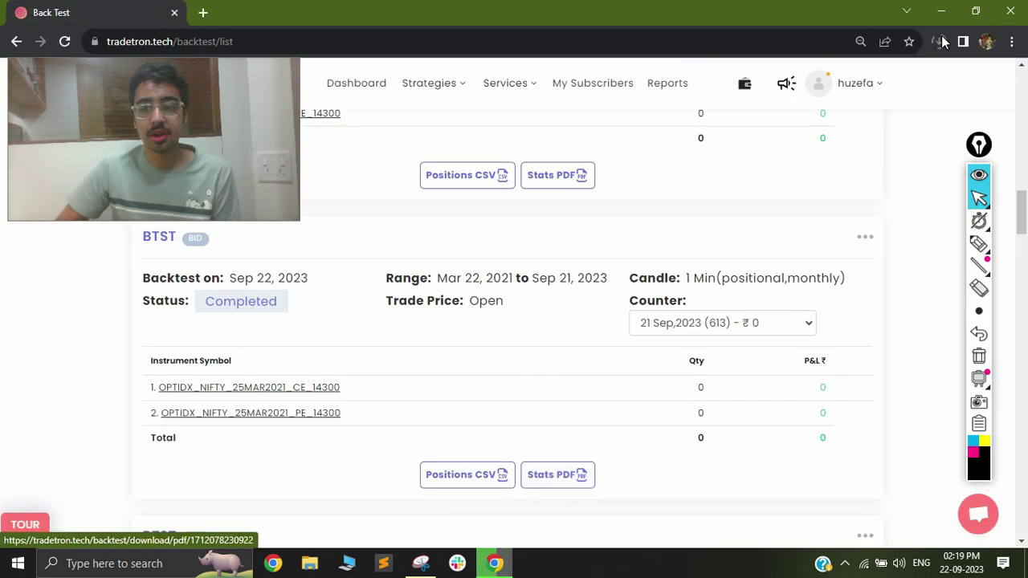
pyautogui.click(943, 42)
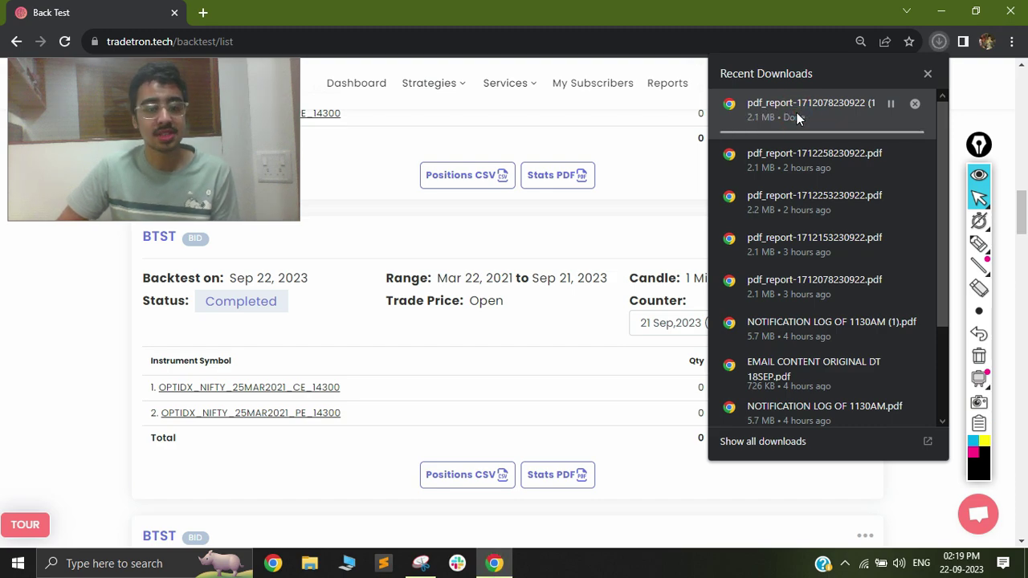
pyautogui.click(796, 113)
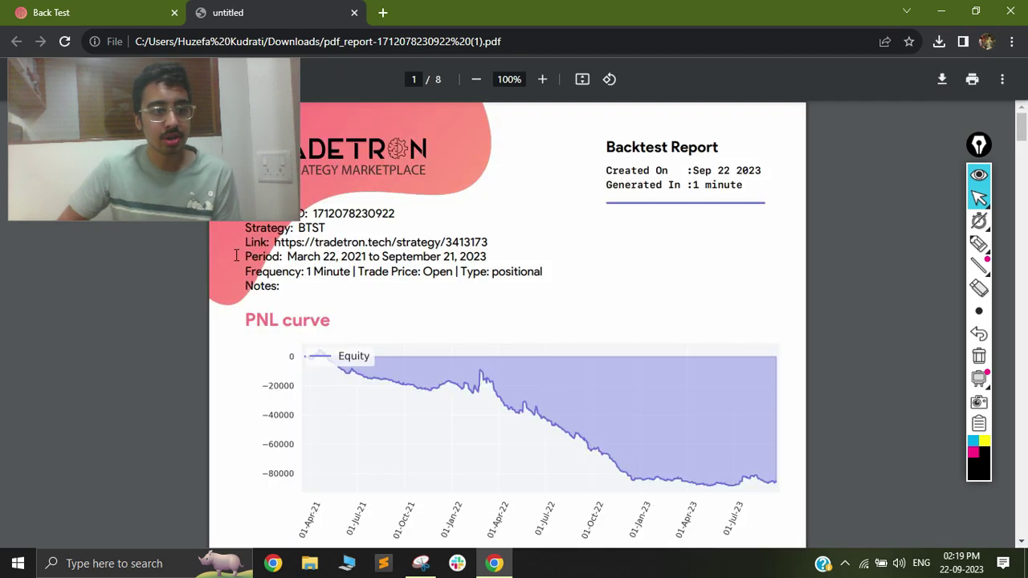
pyautogui.scroll(-2, 486, 309)
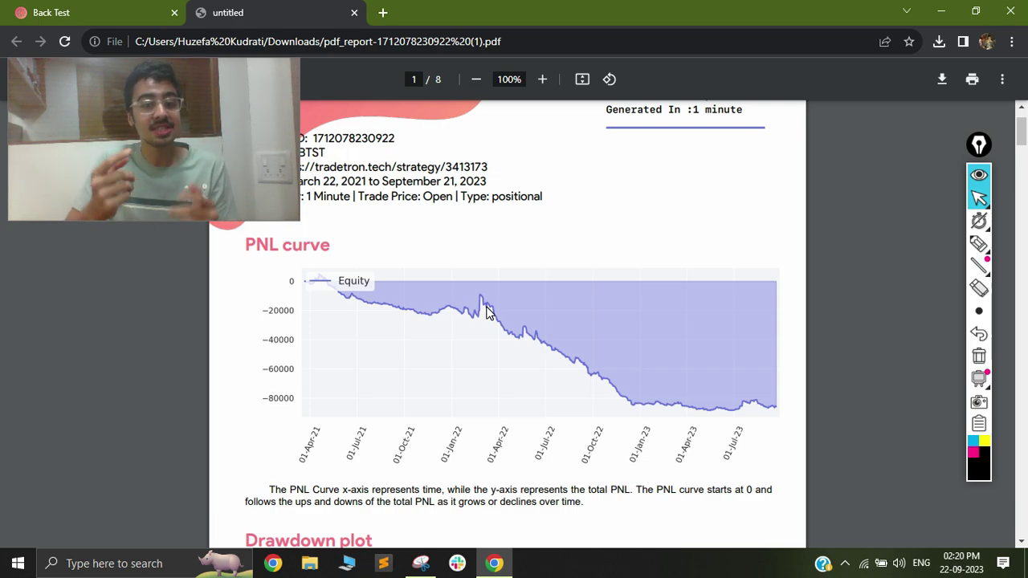
pyautogui.click(978, 243)
pyautogui.moveTo(354, 297); pyautogui.dragTo(603, 408)
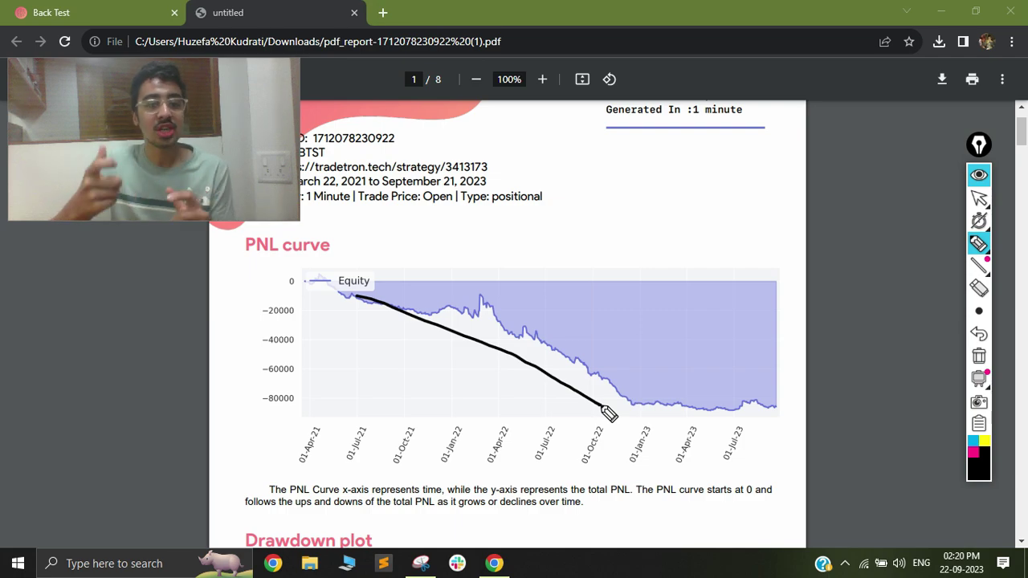
pyautogui.moveTo(592, 199)
pyautogui.mouseDown()
pyautogui.moveTo(601, 238)
pyautogui.moveTo(582, 303)
pyautogui.mouseUp()
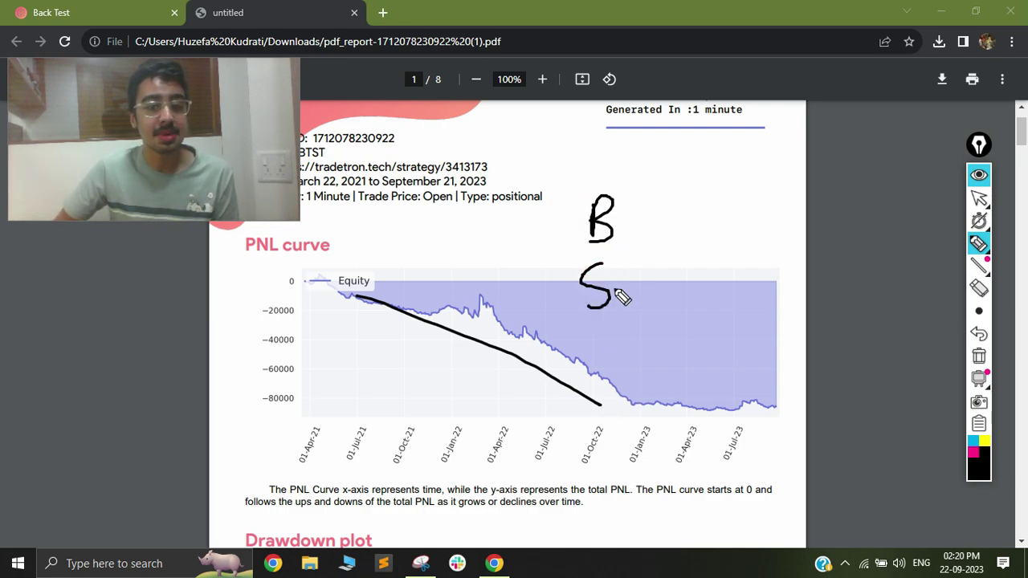
pyautogui.moveTo(633, 274); pyautogui.dragTo(634, 305)
pyautogui.moveTo(610, 264)
pyautogui.mouseDown()
pyautogui.moveTo(646, 264)
pyautogui.moveTo(676, 307)
pyautogui.moveTo(692, 265)
pyautogui.moveTo(704, 307)
pyautogui.moveTo(676, 305)
pyautogui.moveTo(725, 259)
pyautogui.moveTo(749, 257)
pyautogui.mouseUp()
pyautogui.moveTo(636, 202)
pyautogui.mouseDown()
pyautogui.moveTo(637, 238)
pyautogui.moveTo(655, 201)
pyautogui.moveTo(687, 233)
pyautogui.moveTo(707, 233)
pyautogui.moveTo(729, 203)
pyautogui.mouseUp()
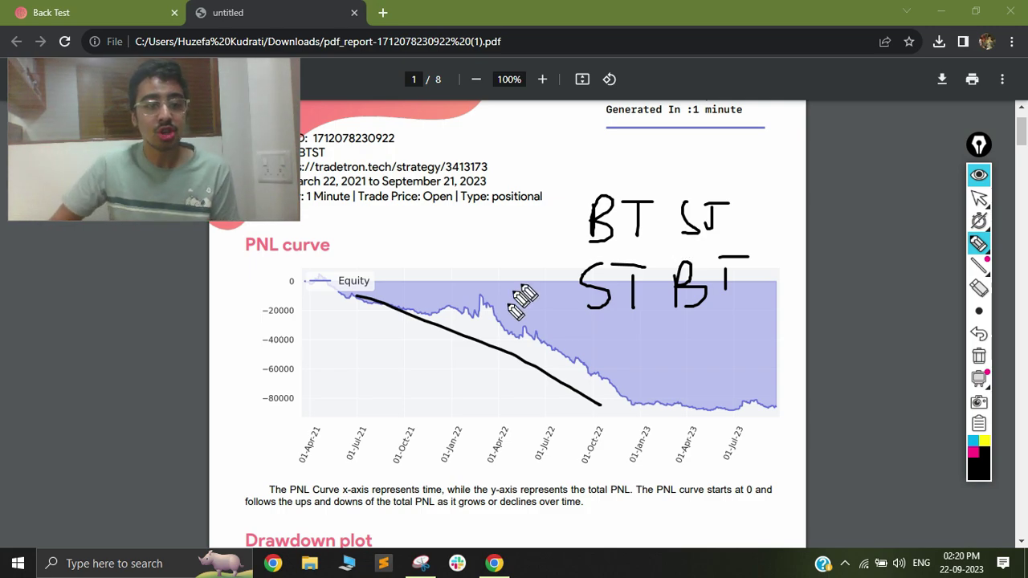
pyautogui.click(978, 358)
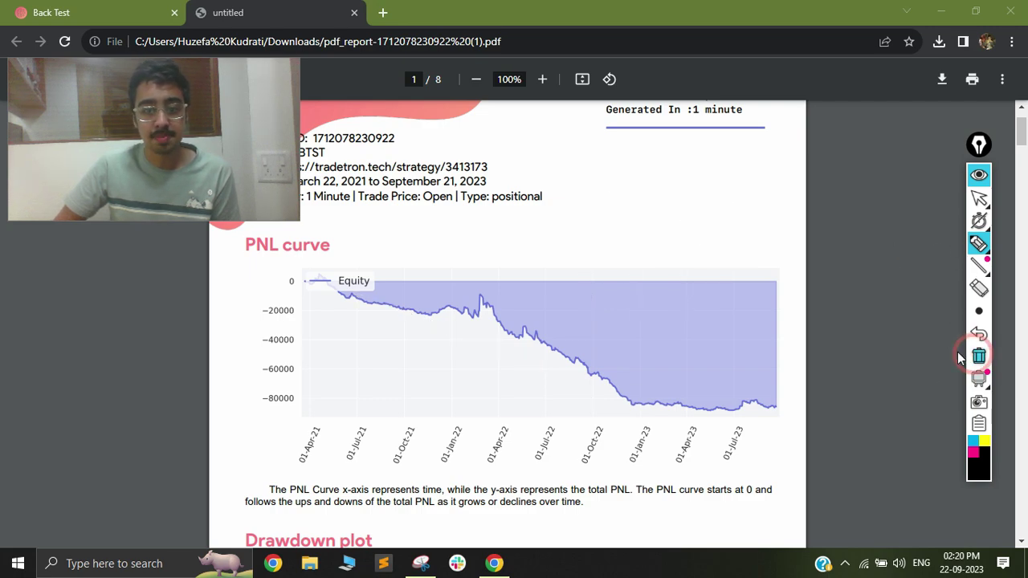
# Step: Load the saved STBT strategy into the Option Wizard via Strategies > Option Wizard
pyautogui.click(976, 197)
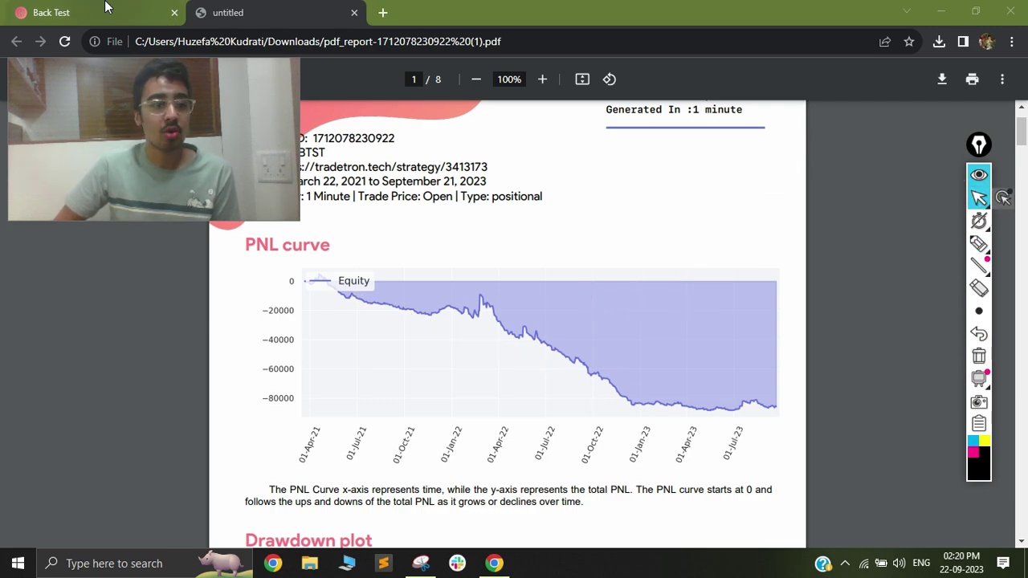
pyautogui.click(102, 16)
pyautogui.scroll(1, 374, 305)
pyautogui.scroll(5, 376, 313)
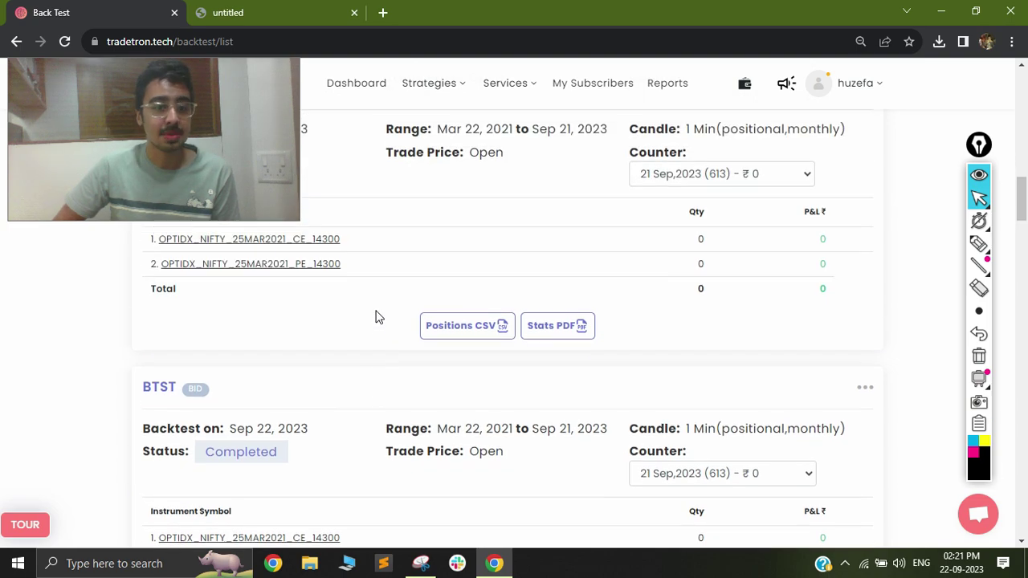
pyautogui.click(434, 96)
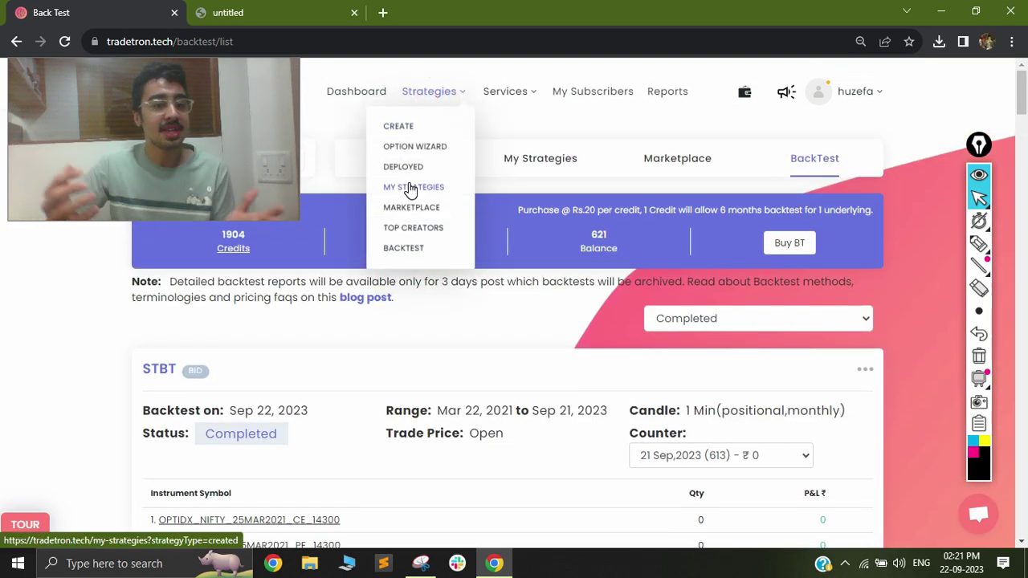
pyautogui.click(412, 146)
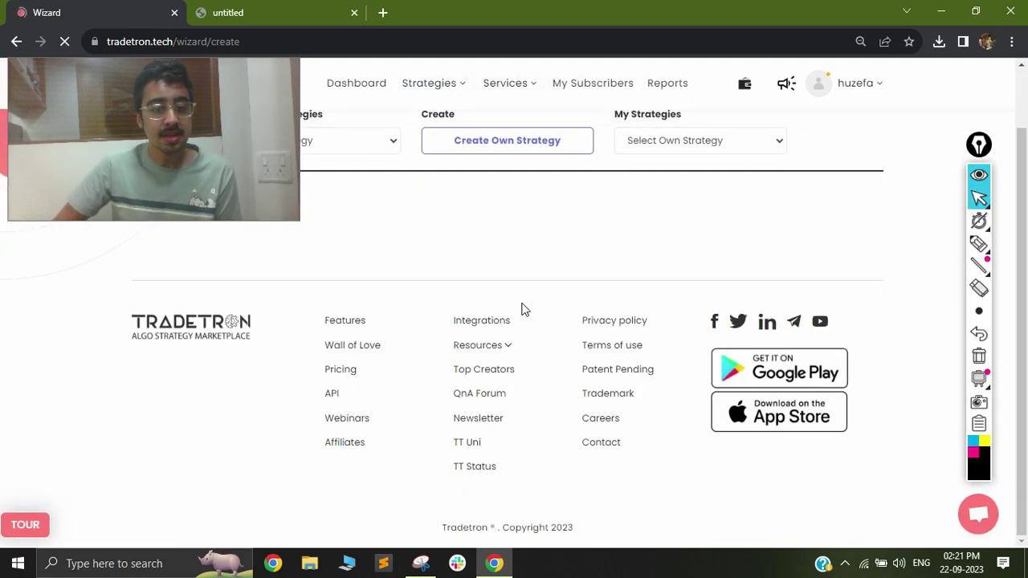
pyautogui.click(679, 211)
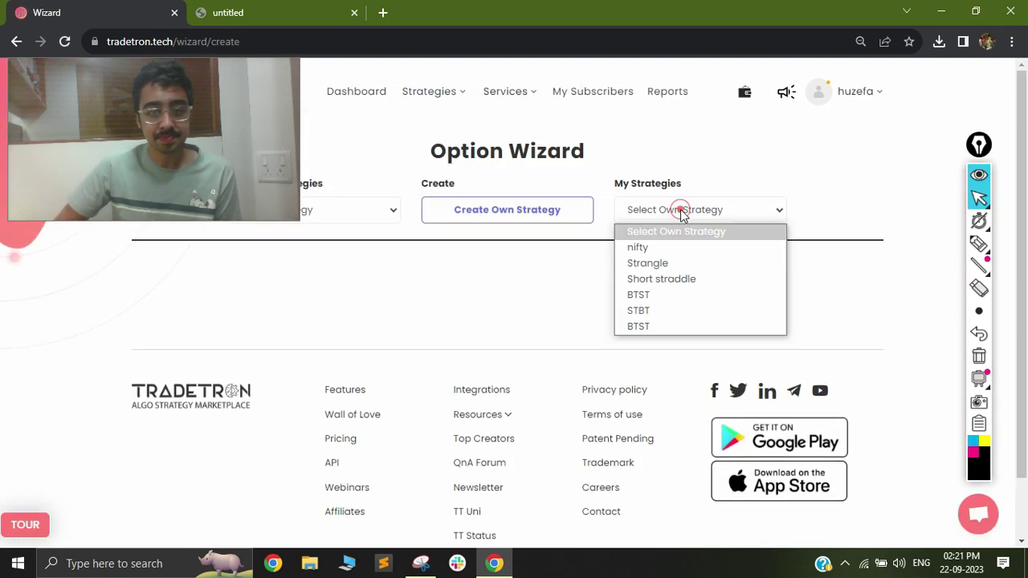
pyautogui.click(655, 310)
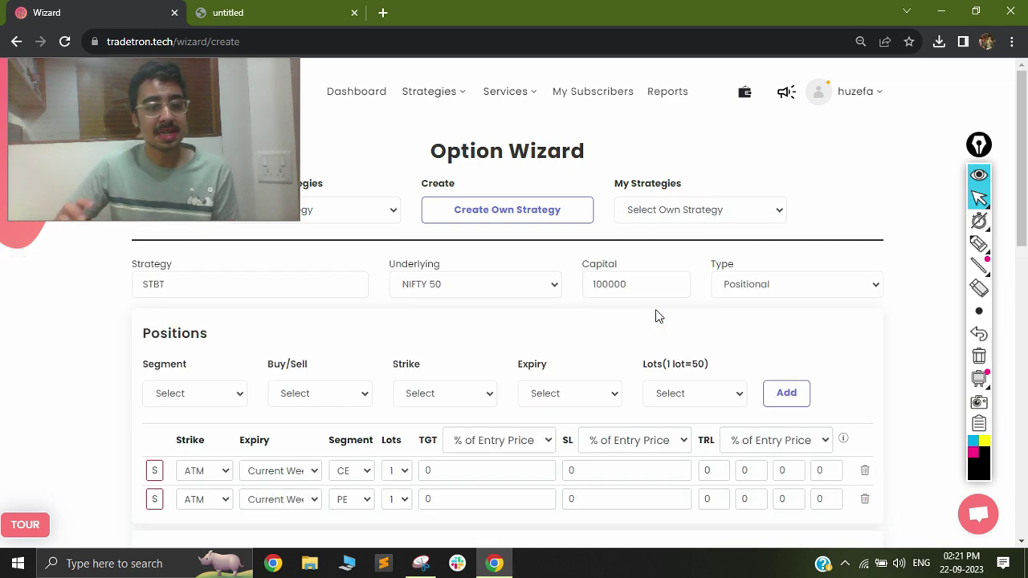
# Step: Scroll through the STBT settings, then go back to the Back Test list
pyautogui.scroll(-1, 234, 415)
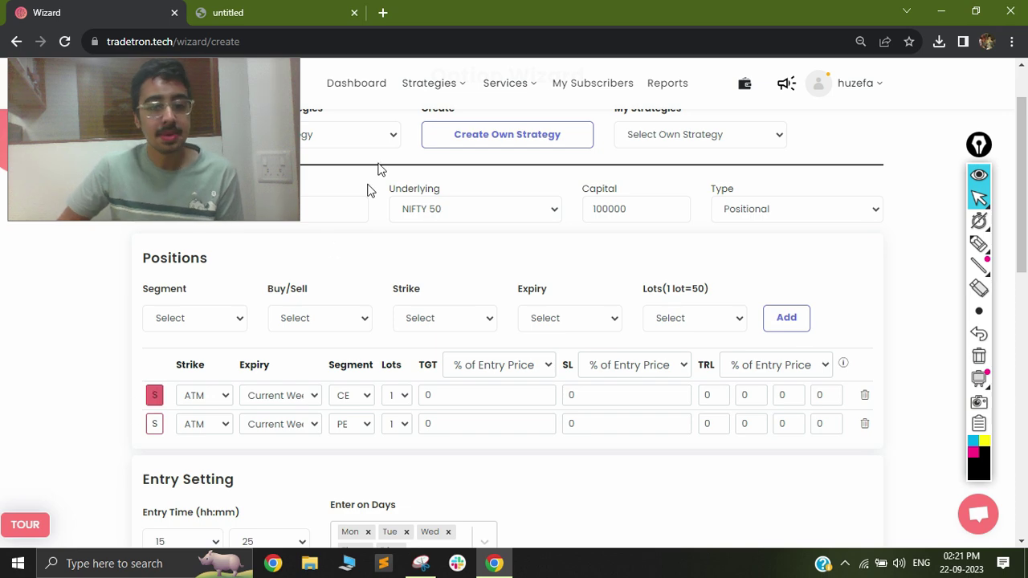
pyautogui.click(428, 85)
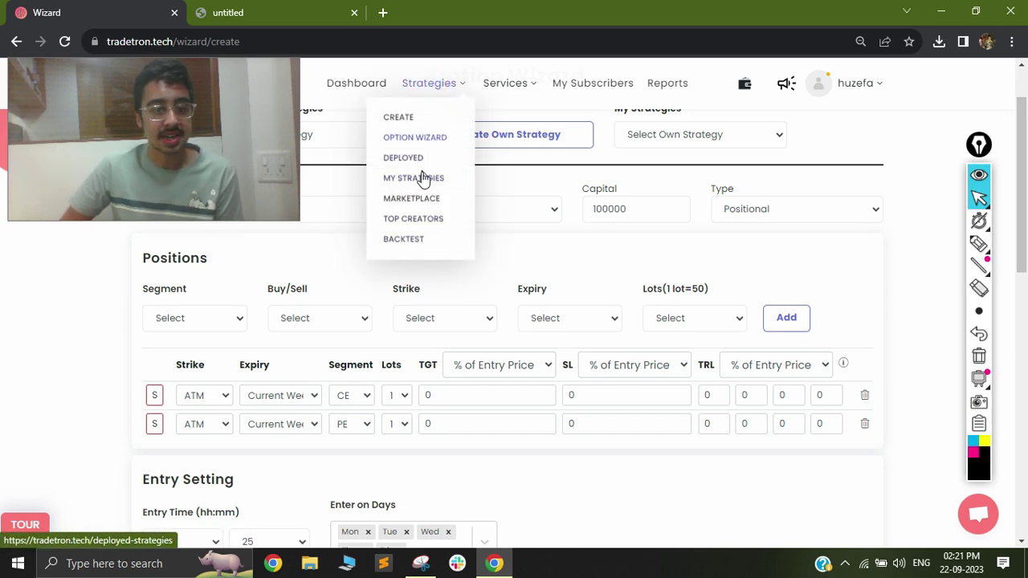
pyautogui.click(408, 241)
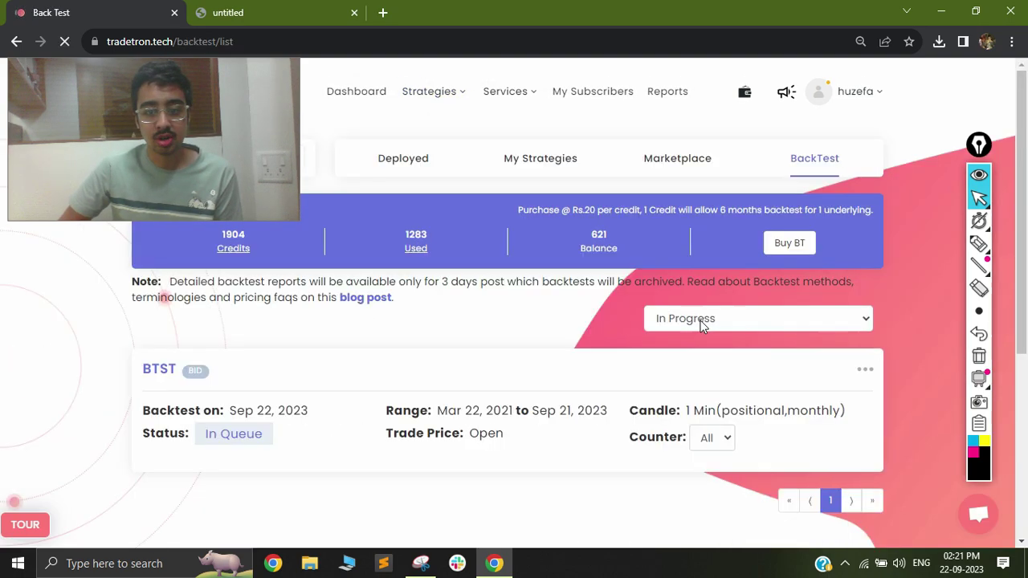
# Step: Switch the status filter to Completed, then view the STBT report PDF tab
pyautogui.click(699, 321)
pyautogui.click(700, 357)
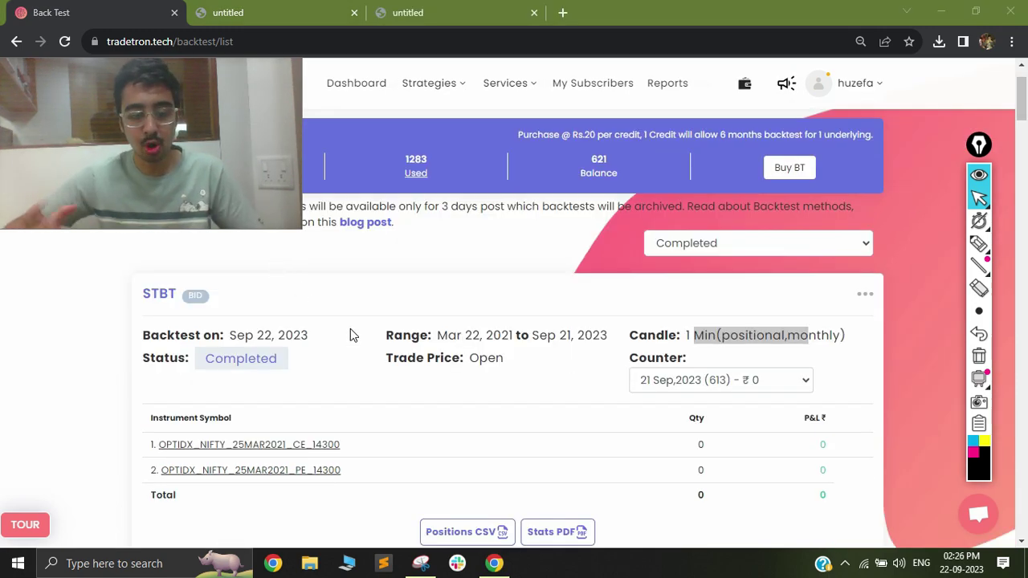
pyautogui.click(280, 9)
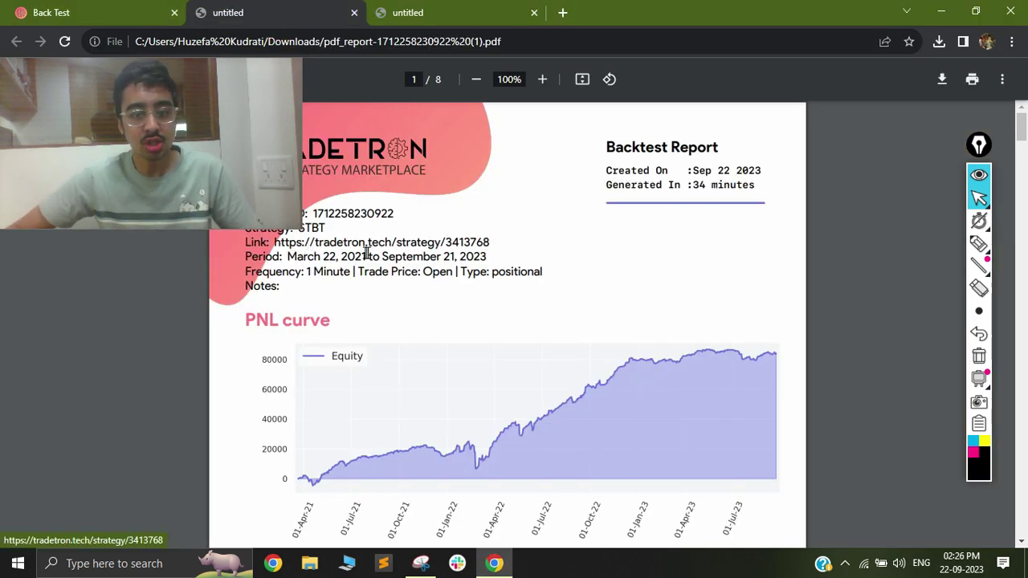
pyautogui.scroll(-1, 455, 397)
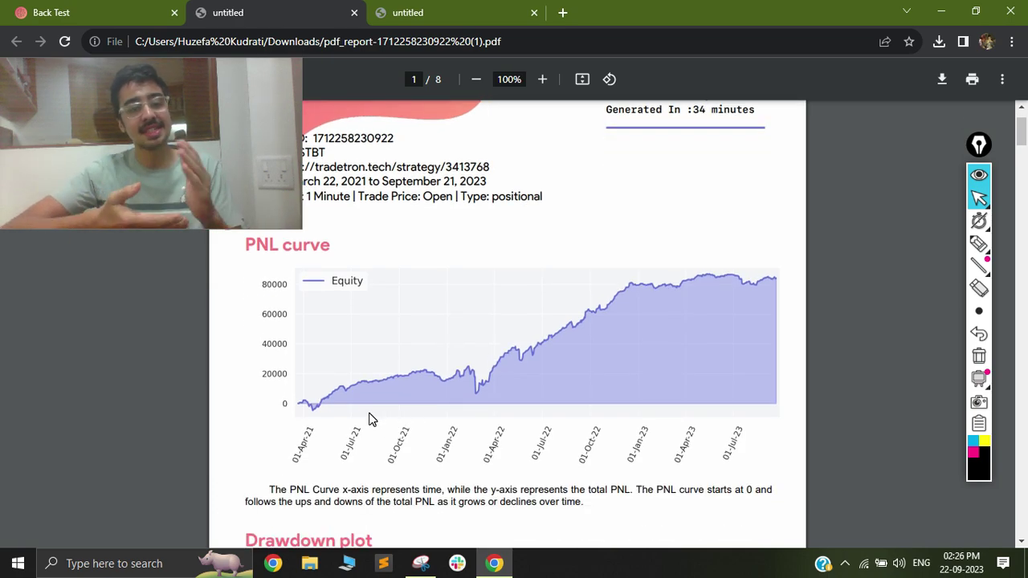
pyautogui.click(473, 8)
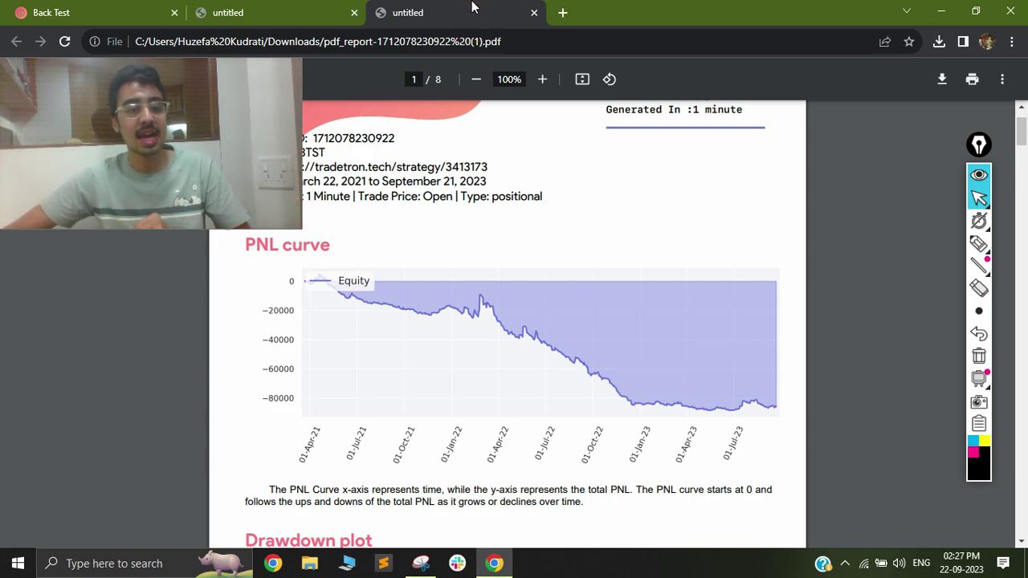
pyautogui.click(292, 7)
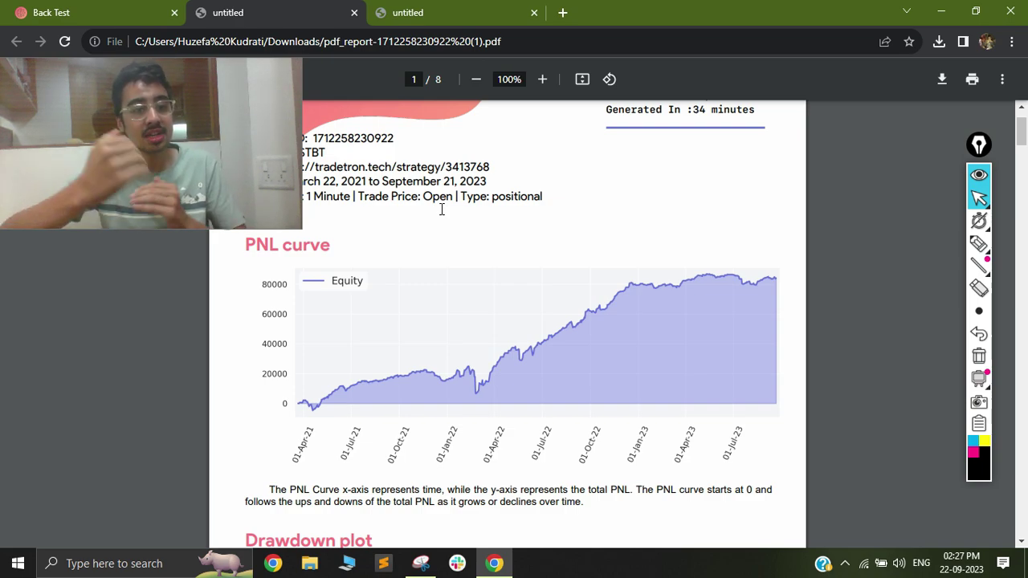
pyautogui.scroll(-1, 449, 285)
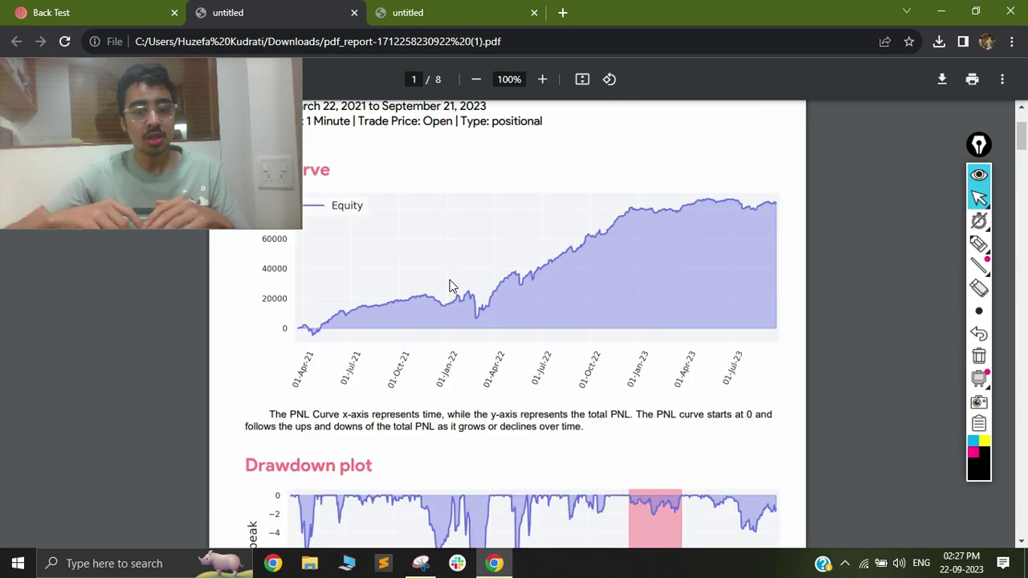